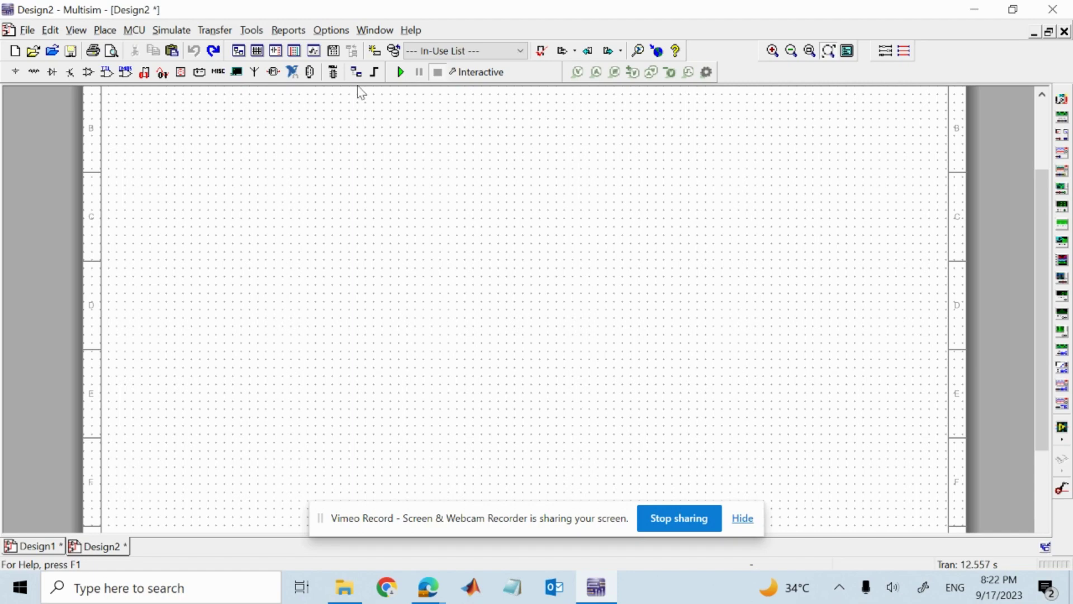
Pick a 1k resistor from the Basic group's RESISTOR family in the component browser
left_click(105, 30)
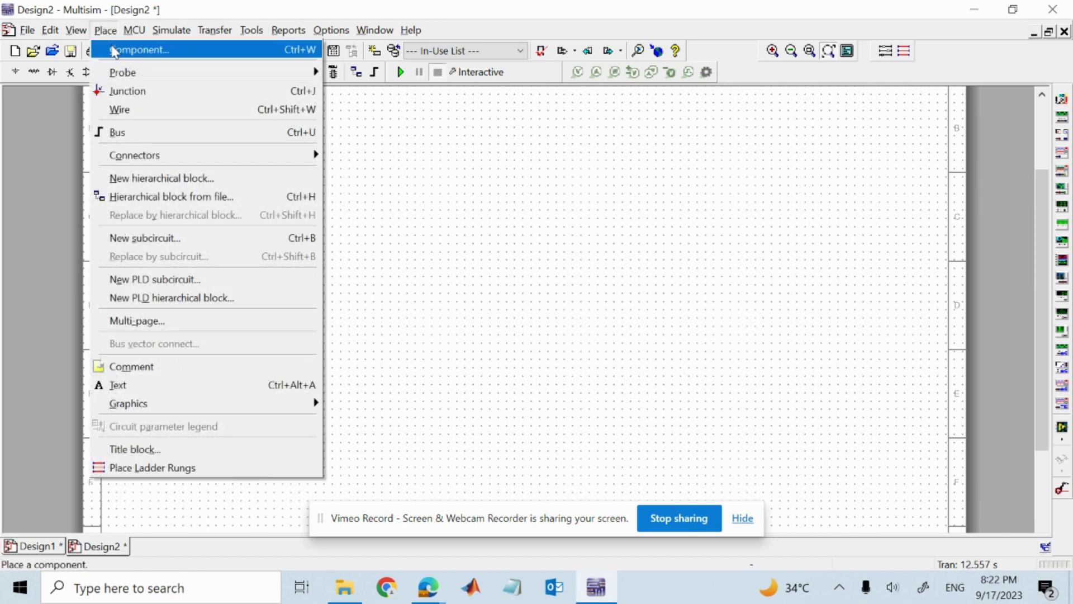
left_click(115, 51)
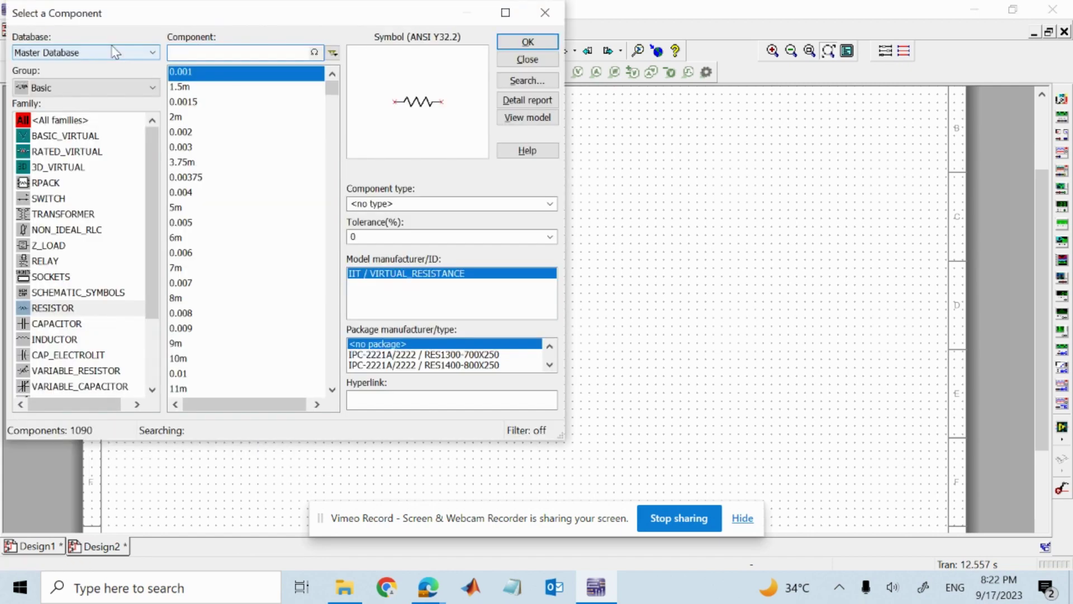
left_click(97, 88)
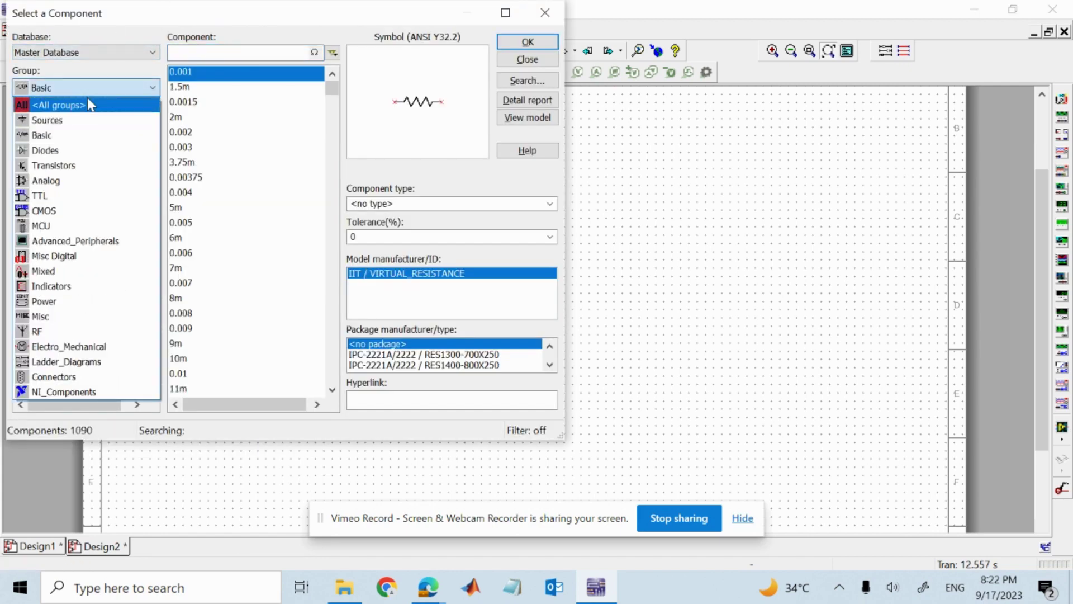
left_click(90, 105)
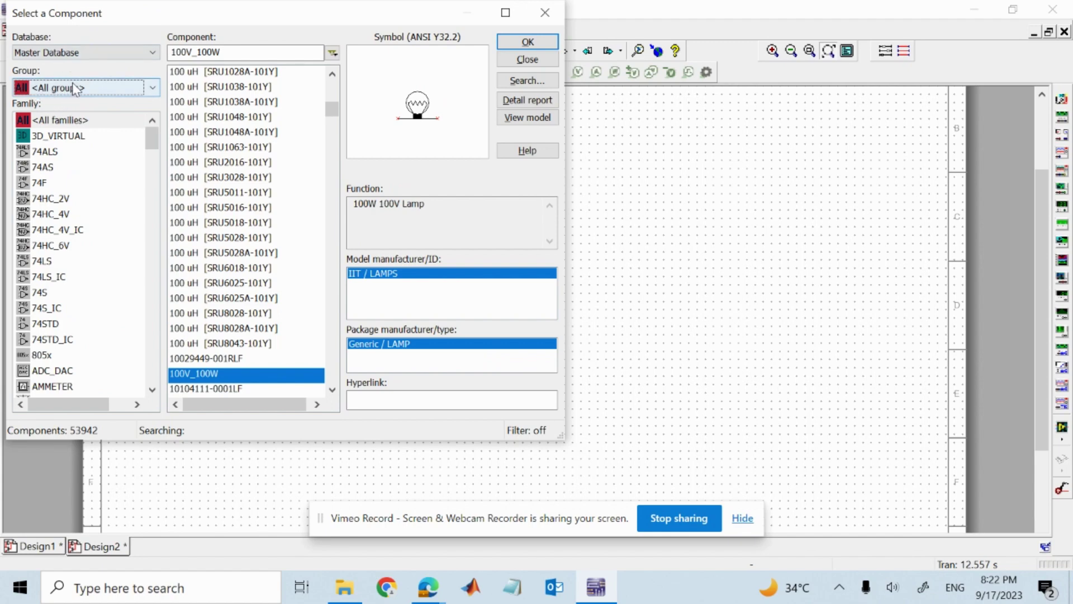
left_click(58, 89)
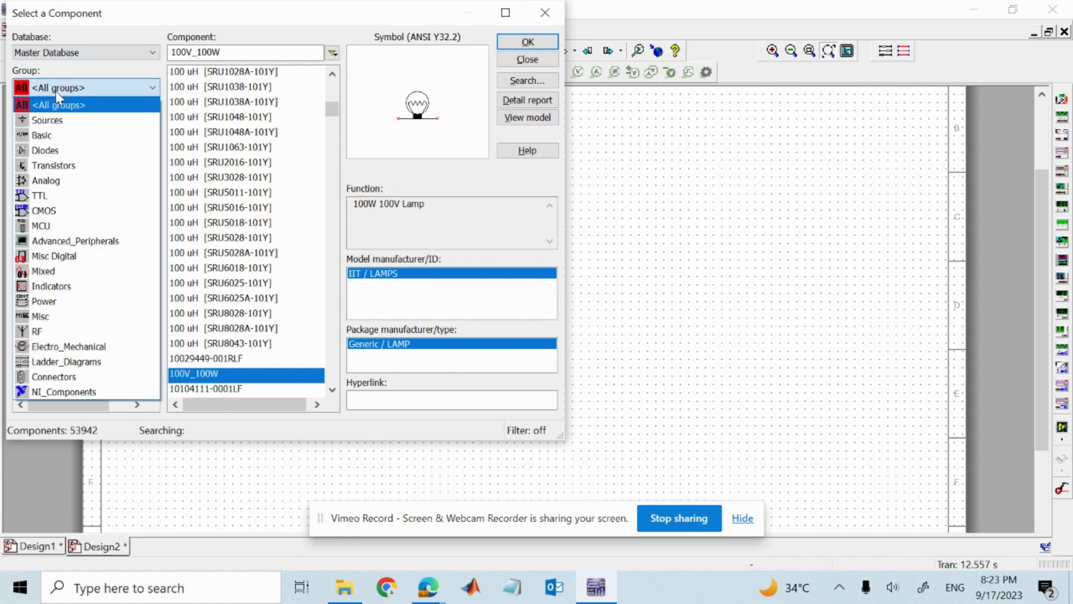
left_click(54, 138)
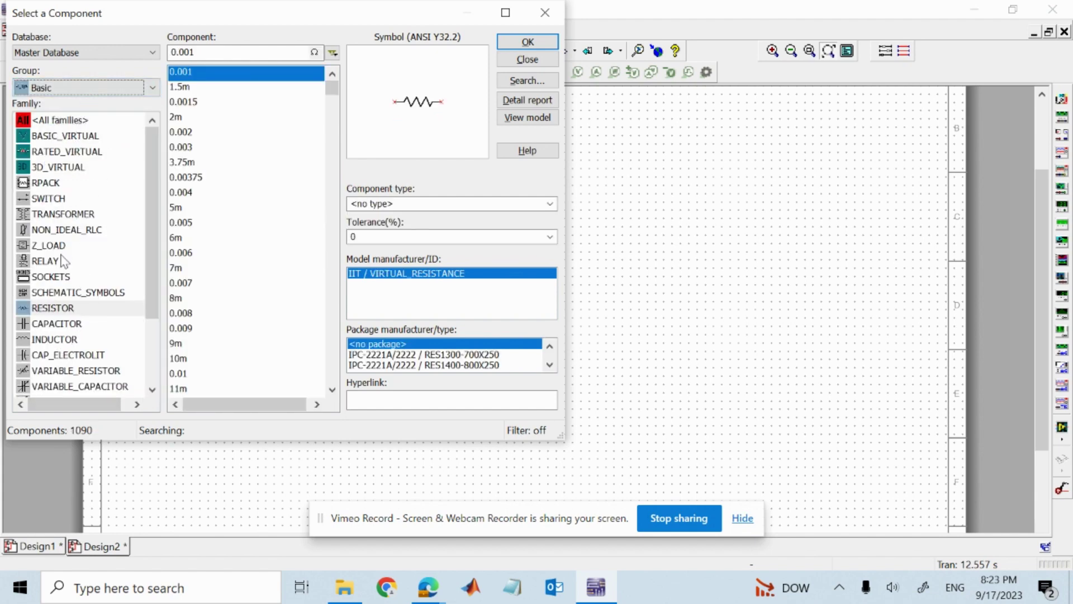
left_click(54, 308)
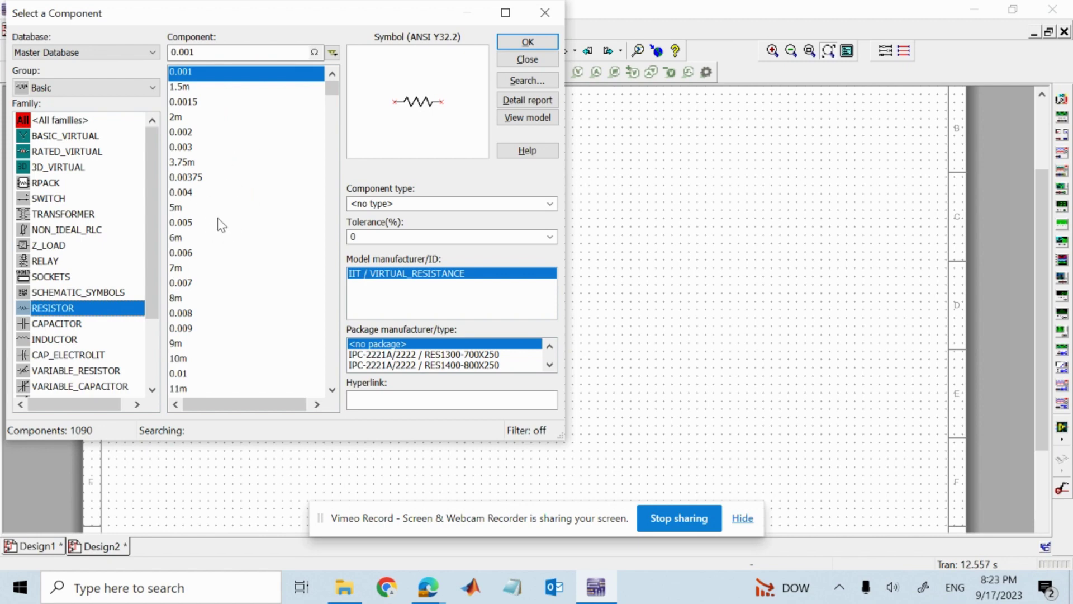
left_click(223, 50)
key("BackSpace")
key("BackSpace")
key("BackSpace")
key("BackSpace")
key("BackSpace")
type("1")
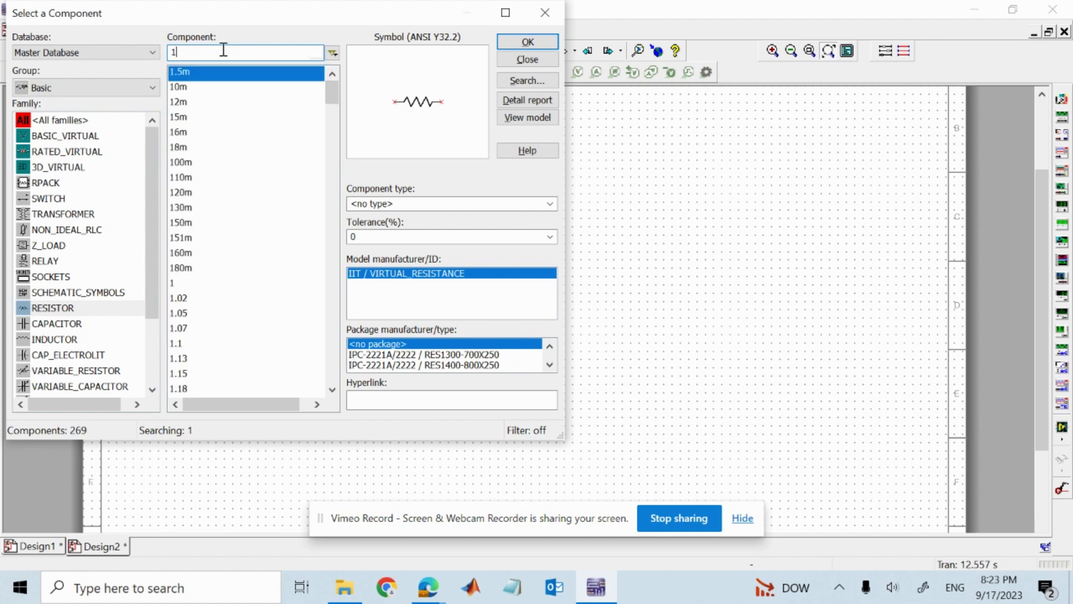
type("k")
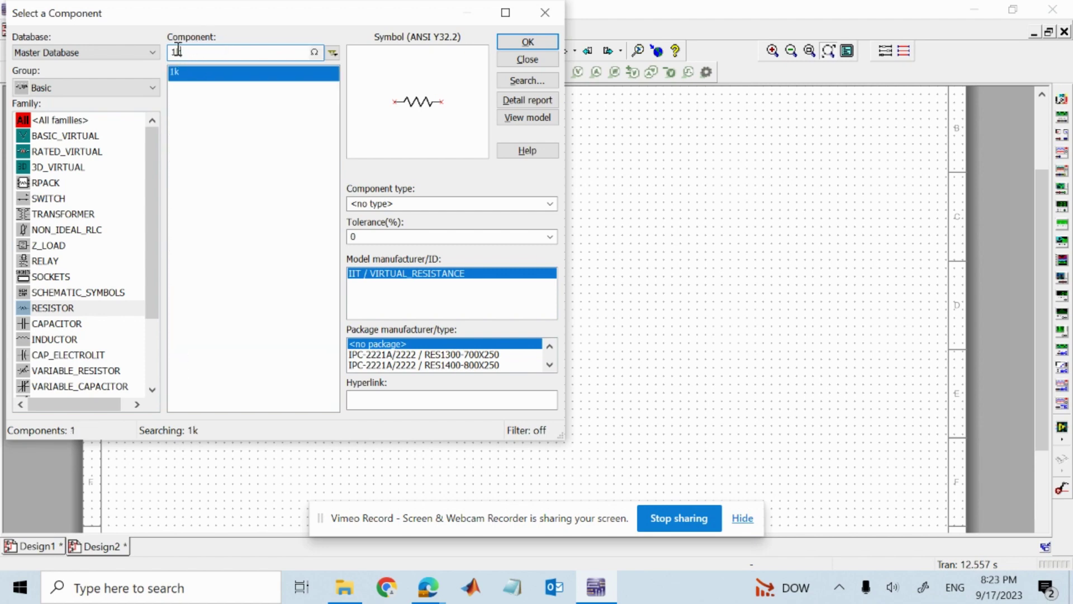
left_click(527, 43)
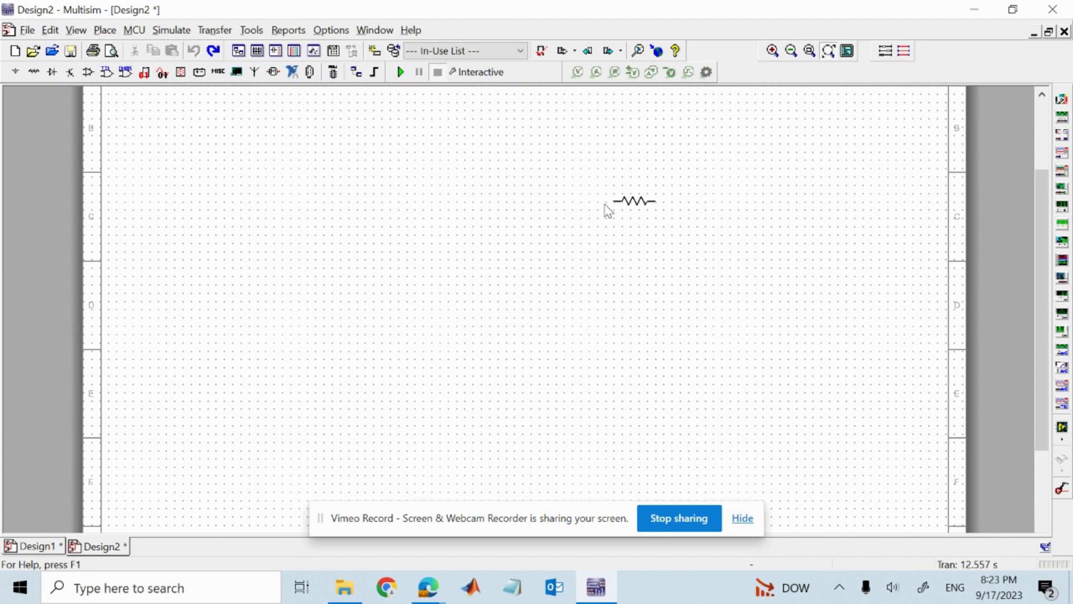
Drop the 1kΩ resistor R1, then choose a 2k resistor and place it right of R1
key("Escape")
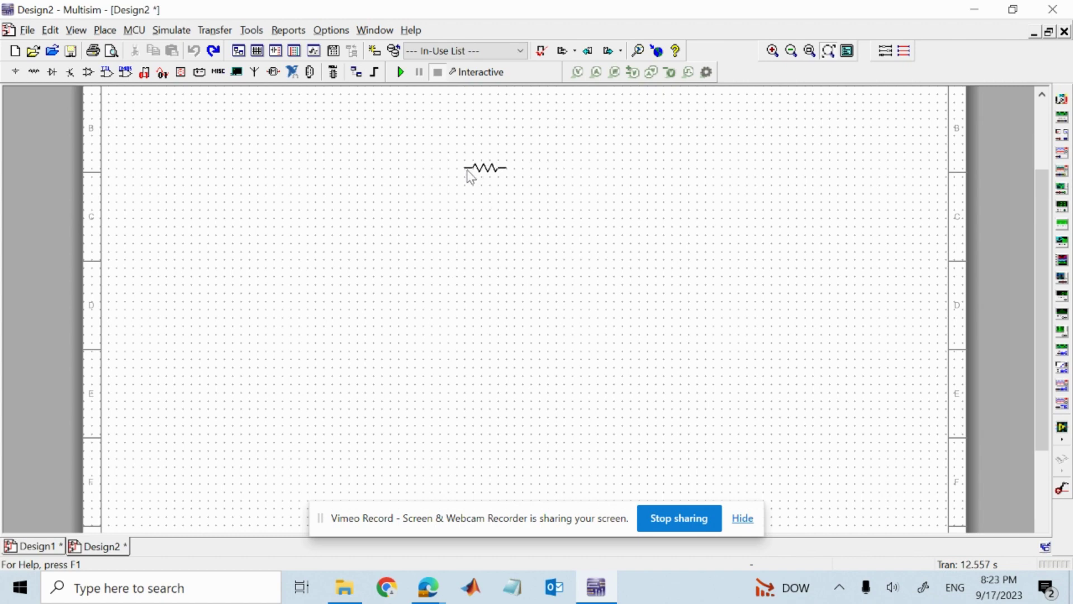
key("Escape")
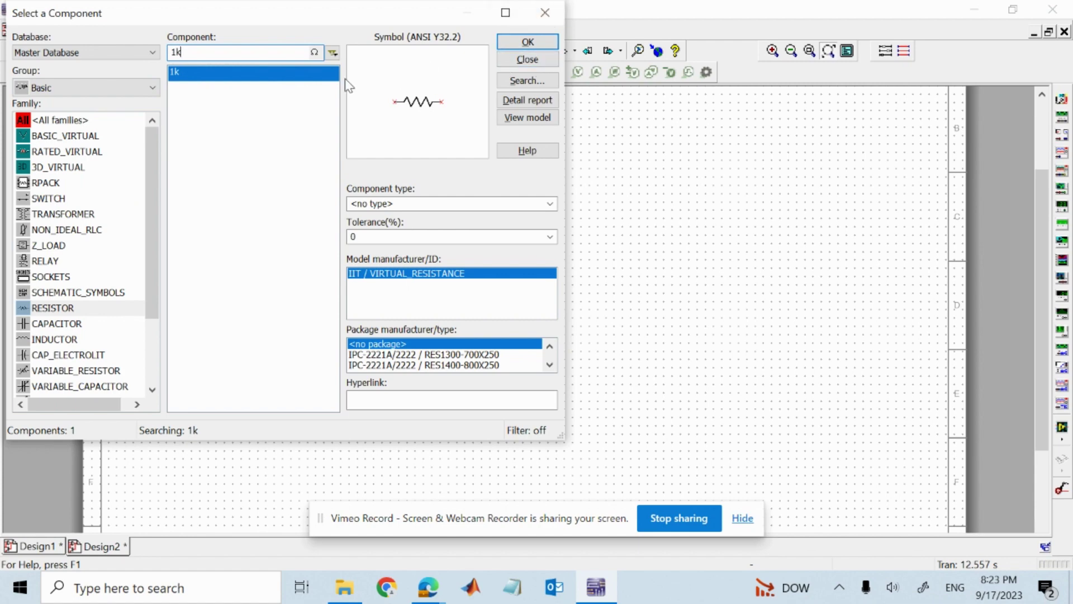
key("BackSpace")
key("BackSpace")
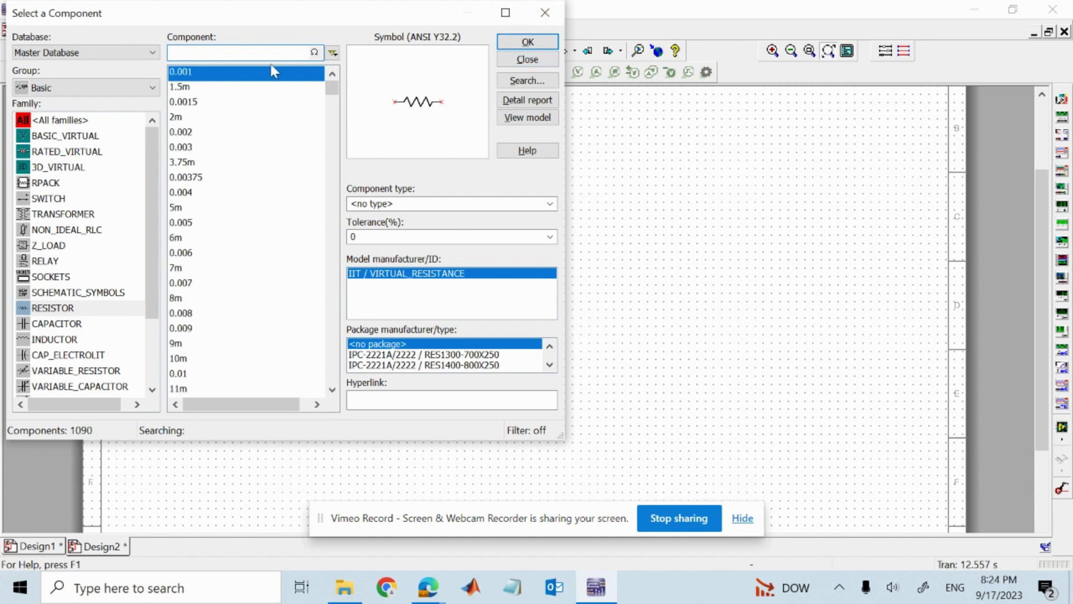
type("2k")
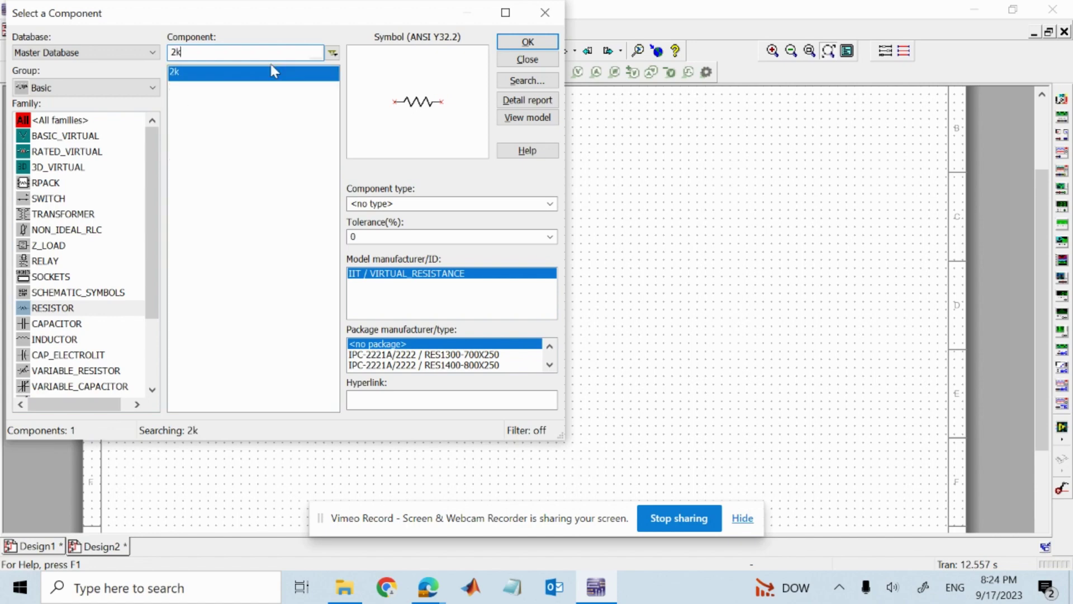
left_click(519, 41)
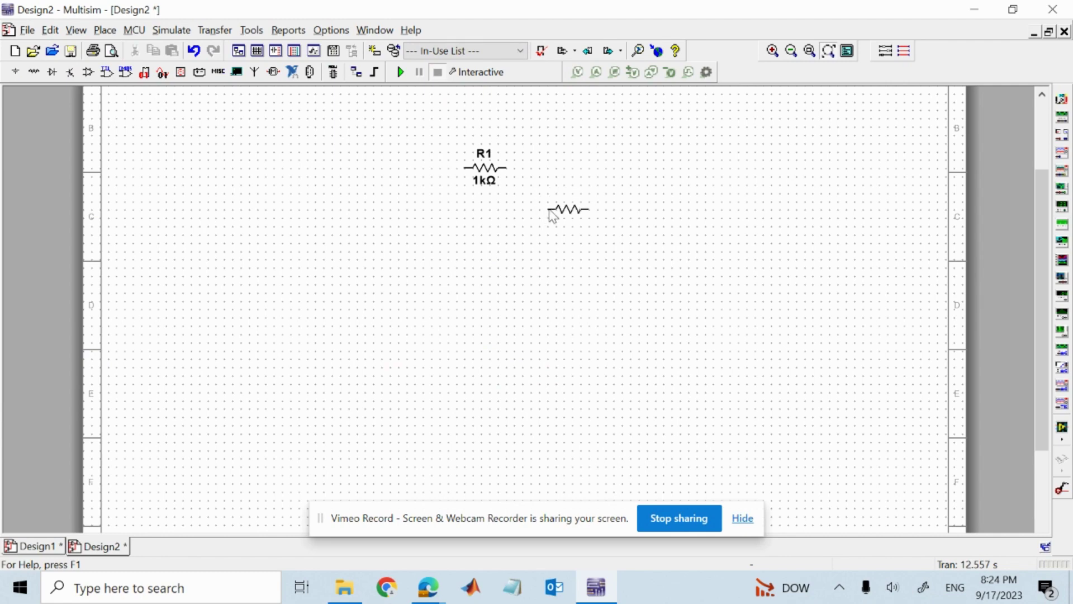
left_click(544, 220)
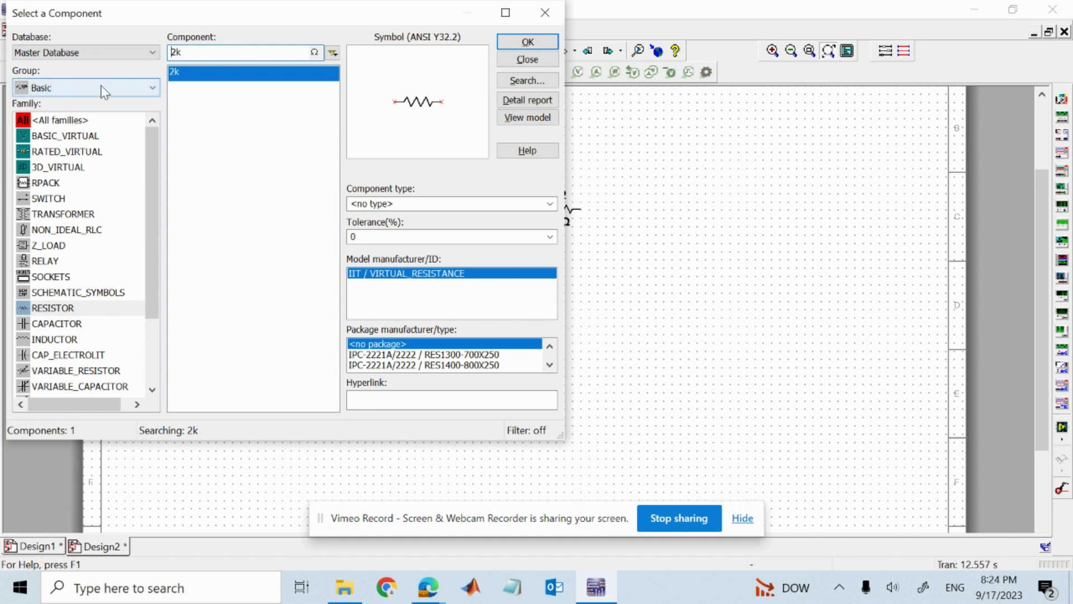
Place a DC_POWER source from Sources > POWER_SOURCES to the left of the resistors
left_click(53, 83)
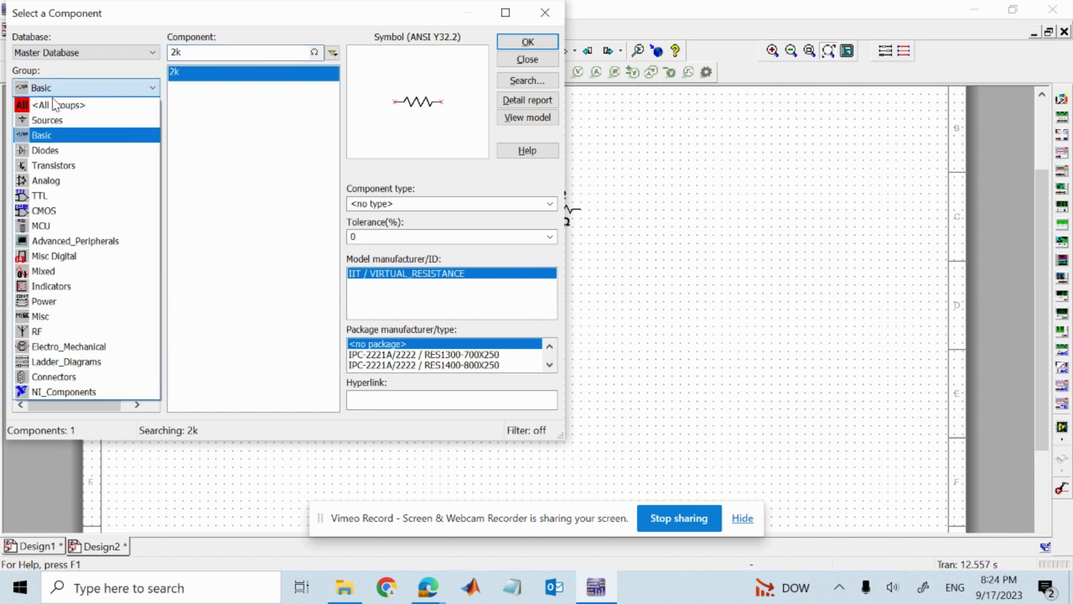
left_click(53, 120)
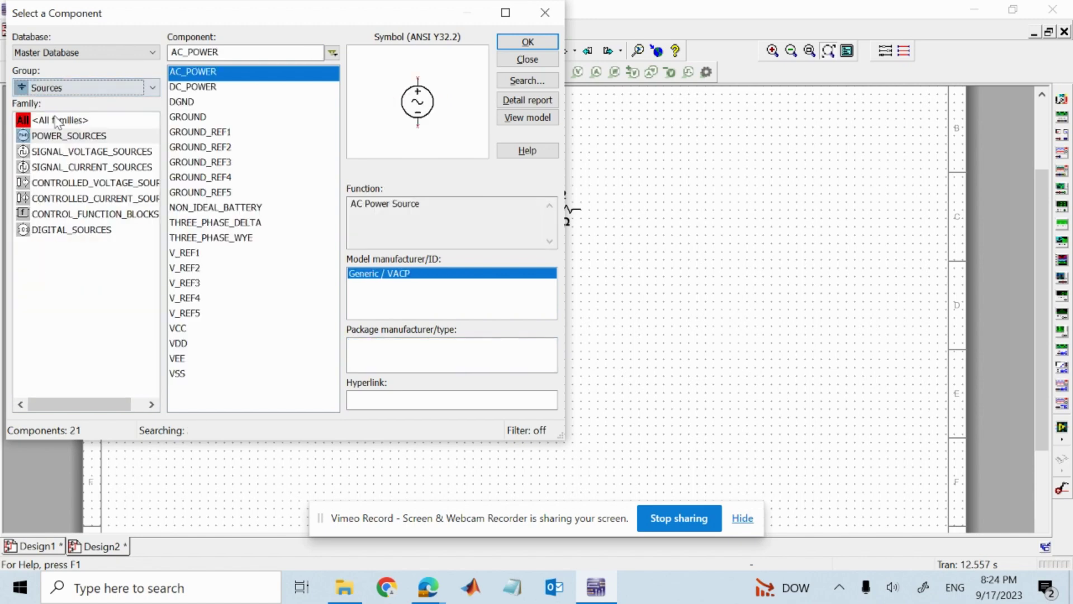
left_click(87, 137)
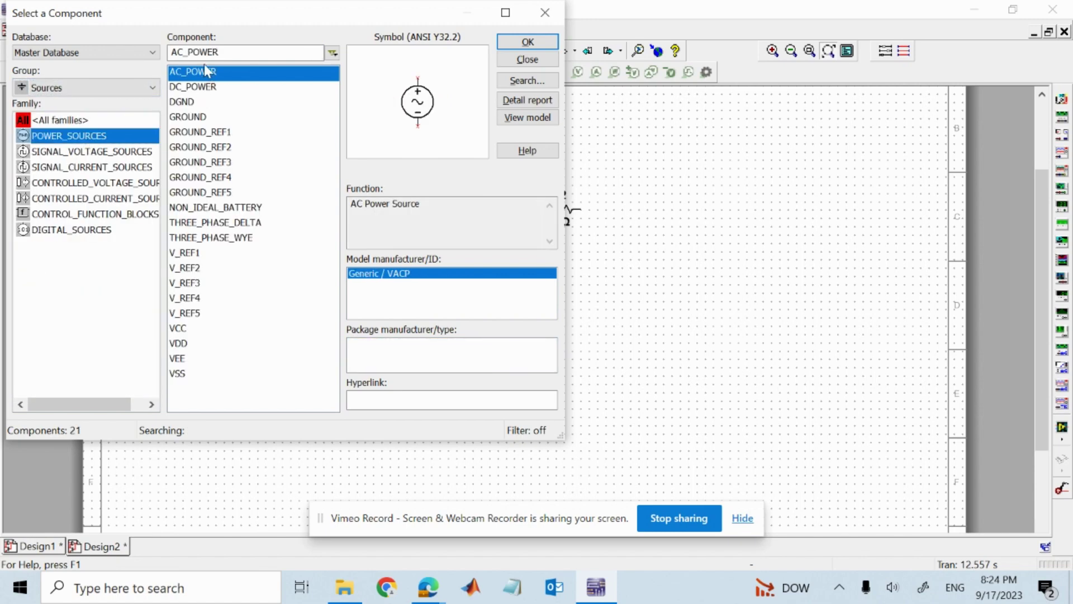
left_click(207, 88)
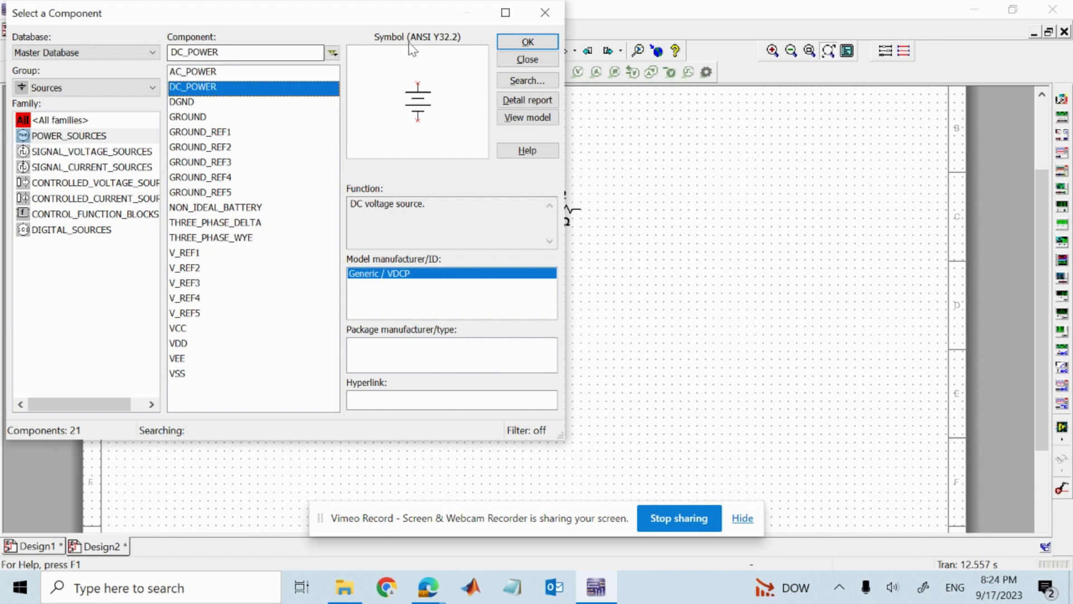
left_click(525, 41)
left_click(392, 228)
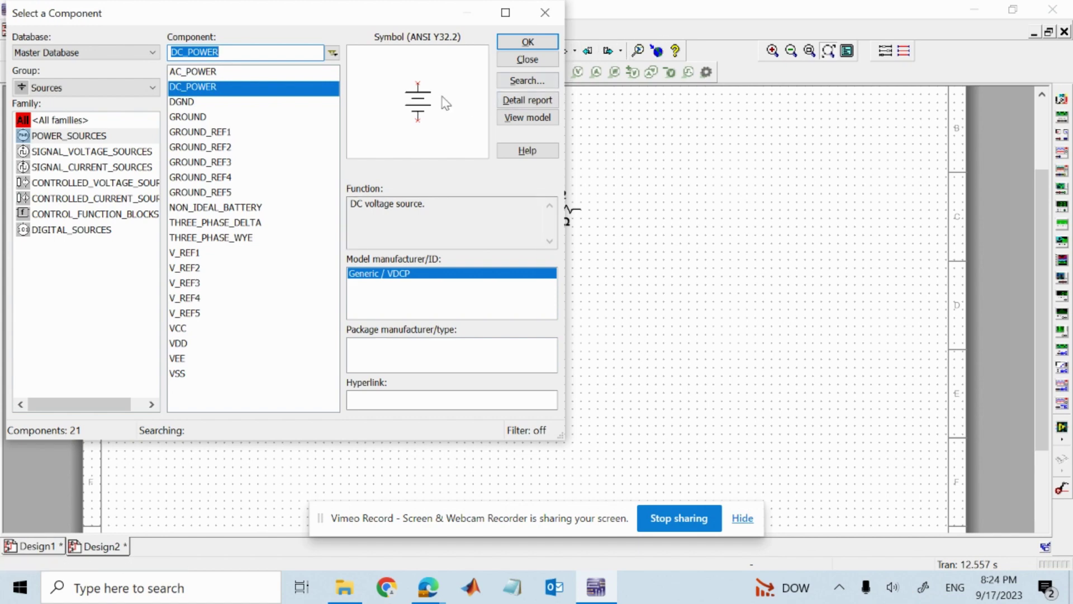
Place a GROUND symbol below the resistors
left_click(218, 117)
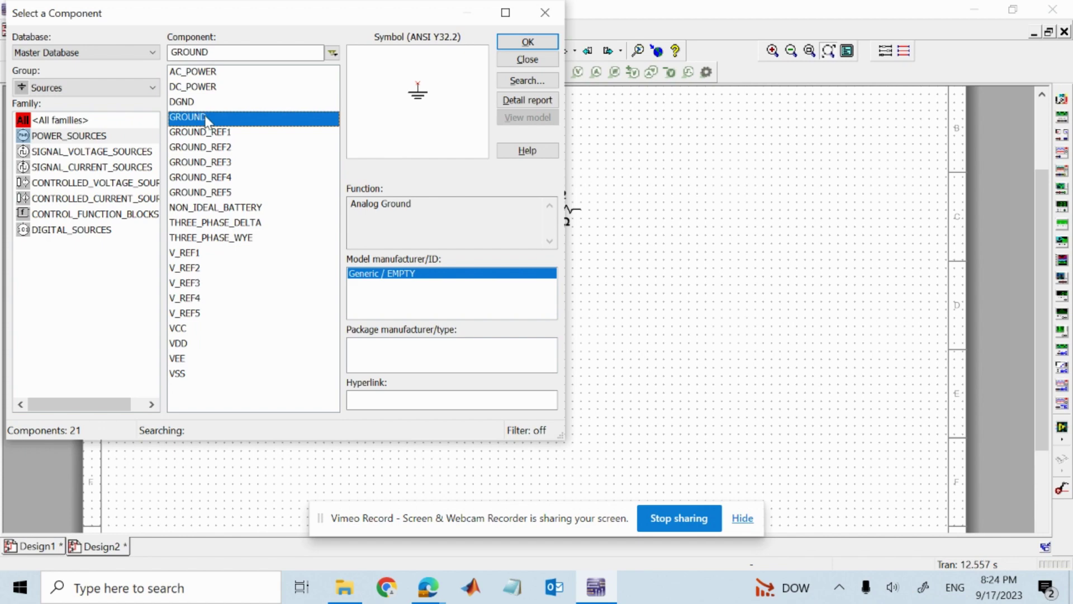
left_click(522, 40)
left_click(488, 283)
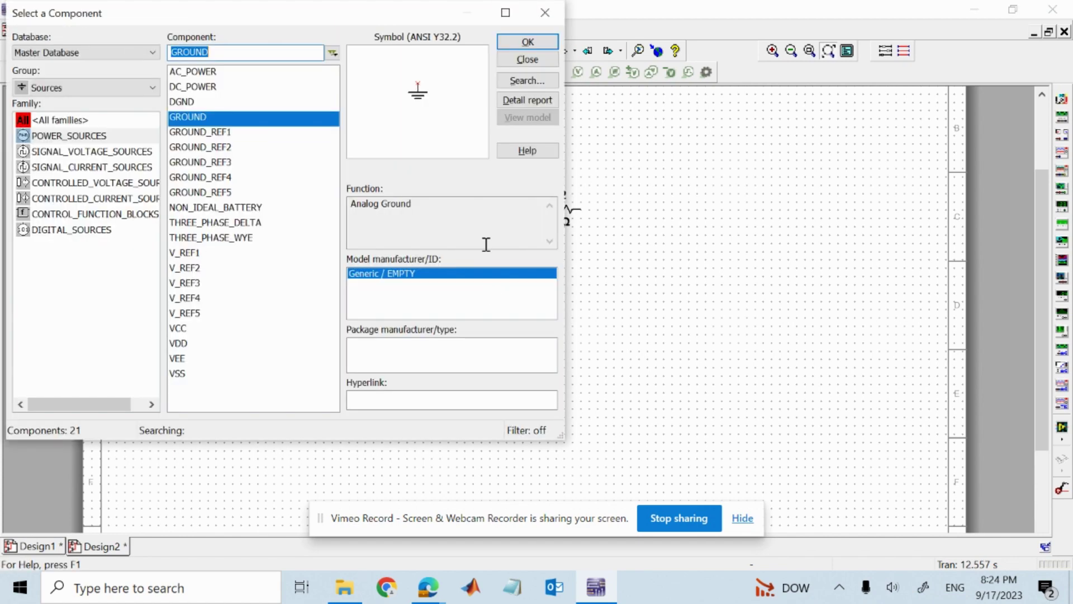
left_click_drag(384, 16, 477, 67)
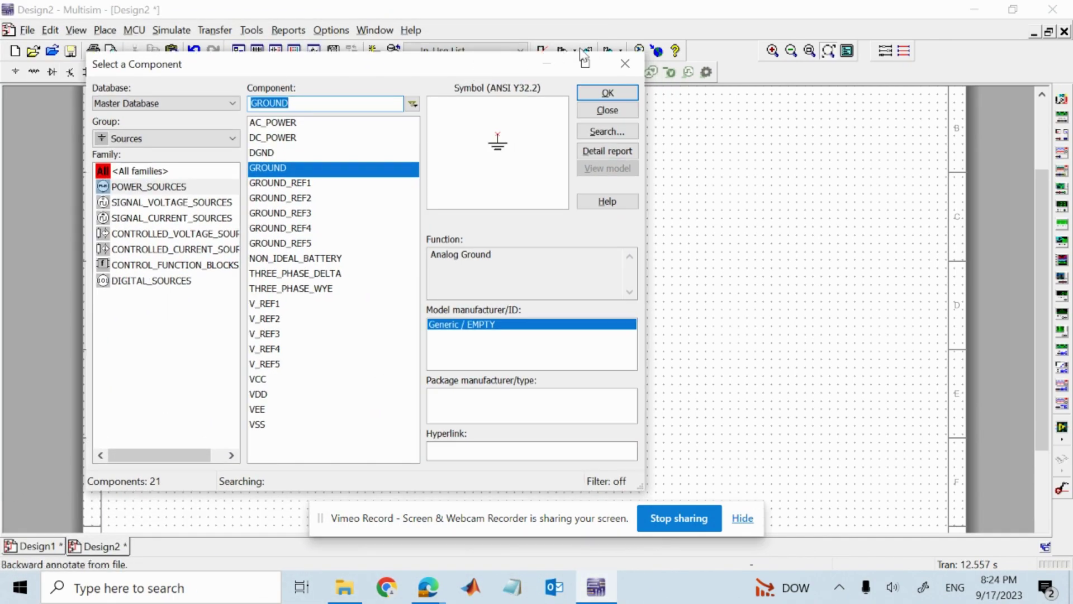
Rotate R1 90° clockwise so it stands upright, and shift it right
left_click(625, 67)
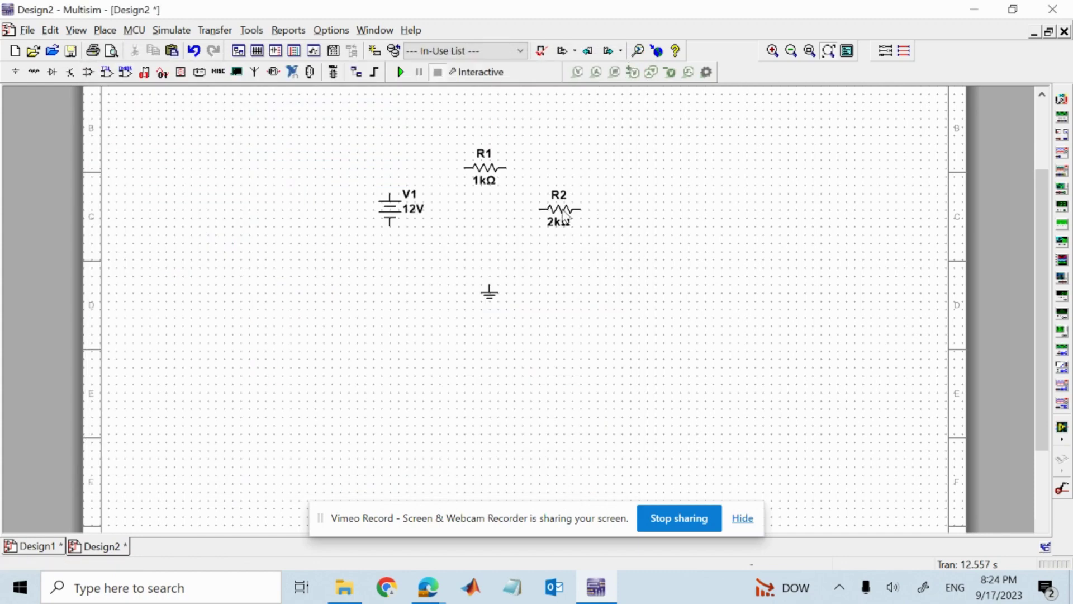
left_click_drag(569, 215, 592, 246)
left_click(495, 176)
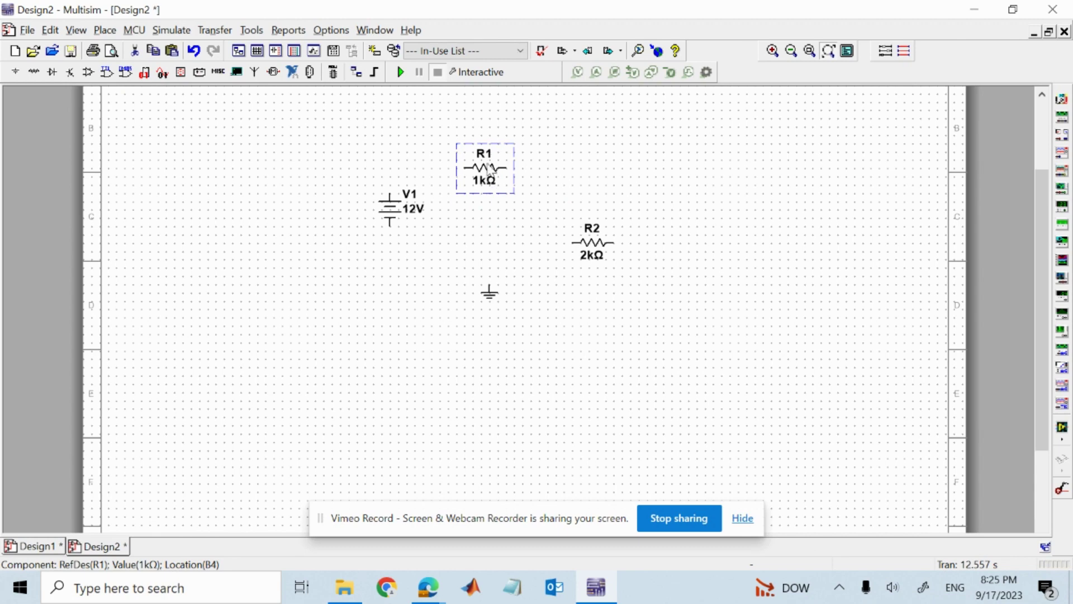
right_click(489, 166)
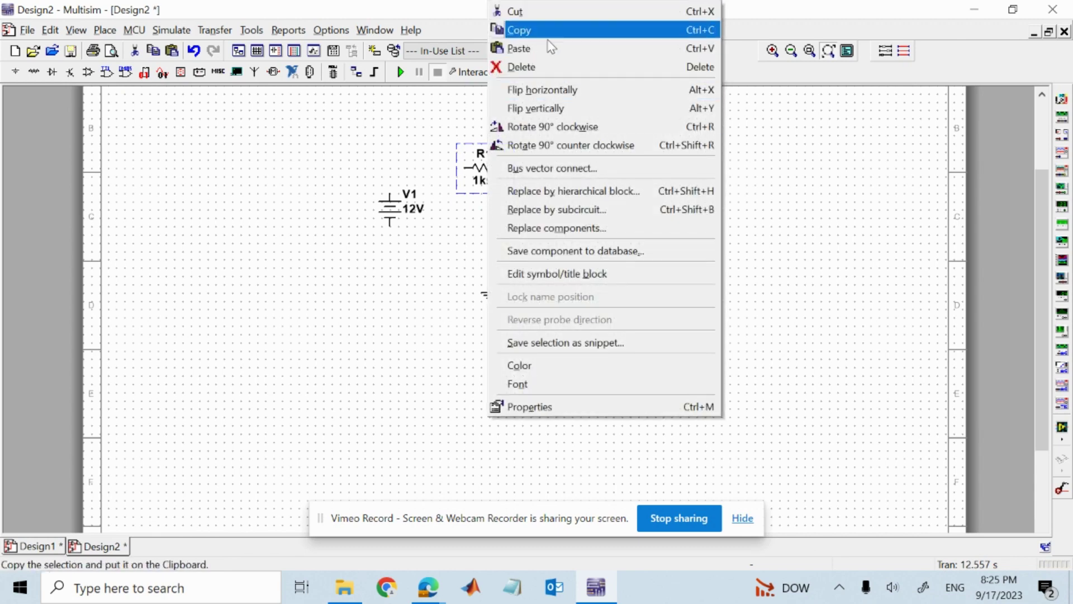
left_click(526, 127)
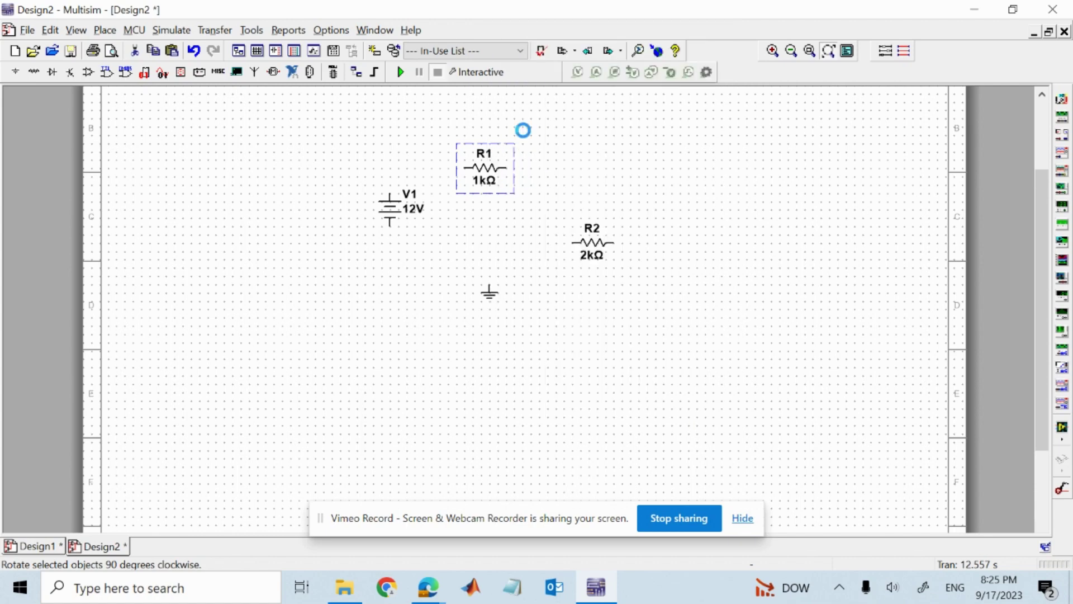
left_click_drag(523, 178, 573, 186)
Rotate R2 upright, stack it directly below R1, and move the ground lower
left_click(584, 242)
right_click(587, 242)
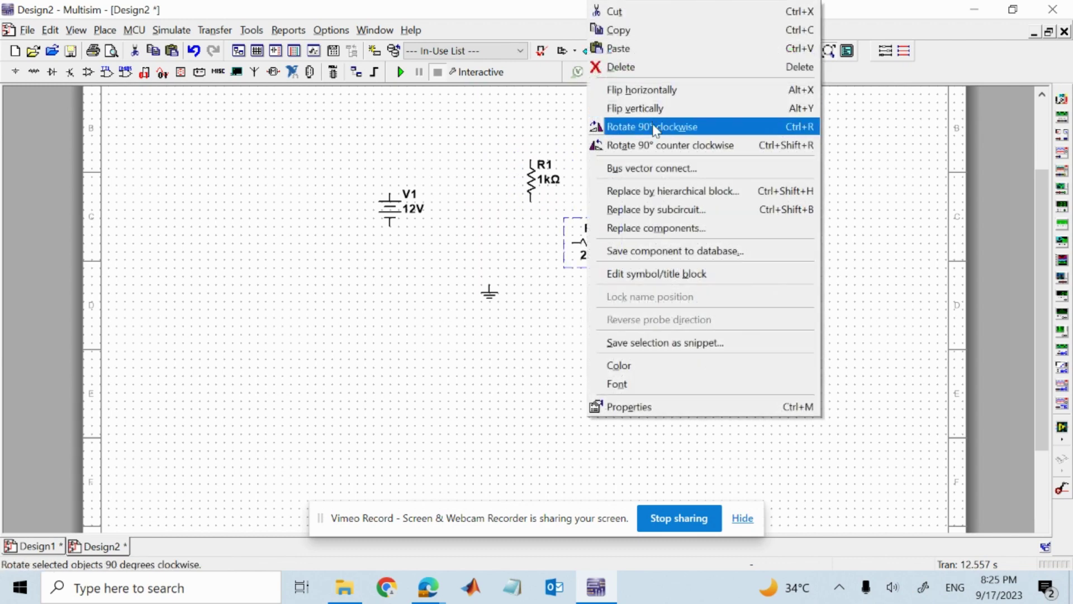
left_click(654, 127)
left_click_drag(590, 257, 531, 262)
left_click_drag(489, 292, 473, 367)
left_click_drag(535, 256, 537, 276)
left_click_drag(530, 190, 533, 214)
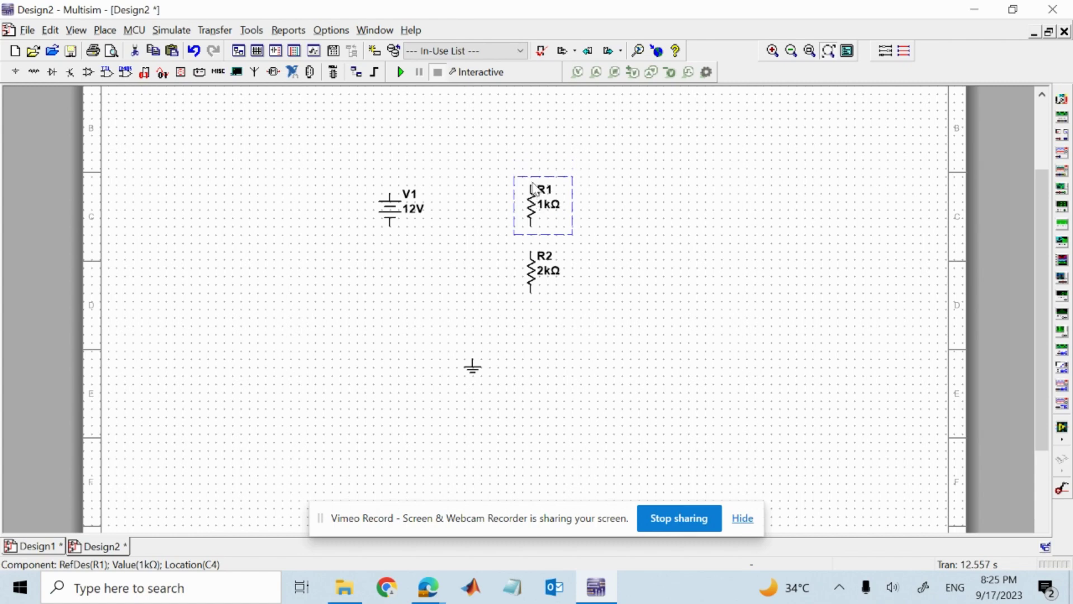
Wire R1's top to V1's positive terminal, R1's bottom to R2's top, and R2's bottom toward V1
left_click(530, 182)
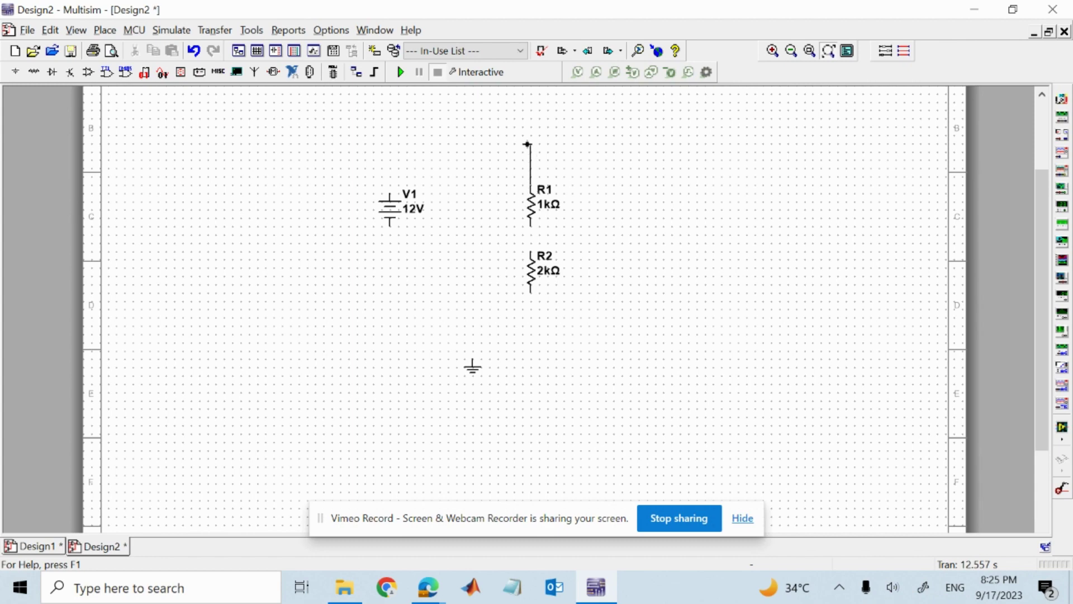
left_click(527, 144)
left_click(387, 192)
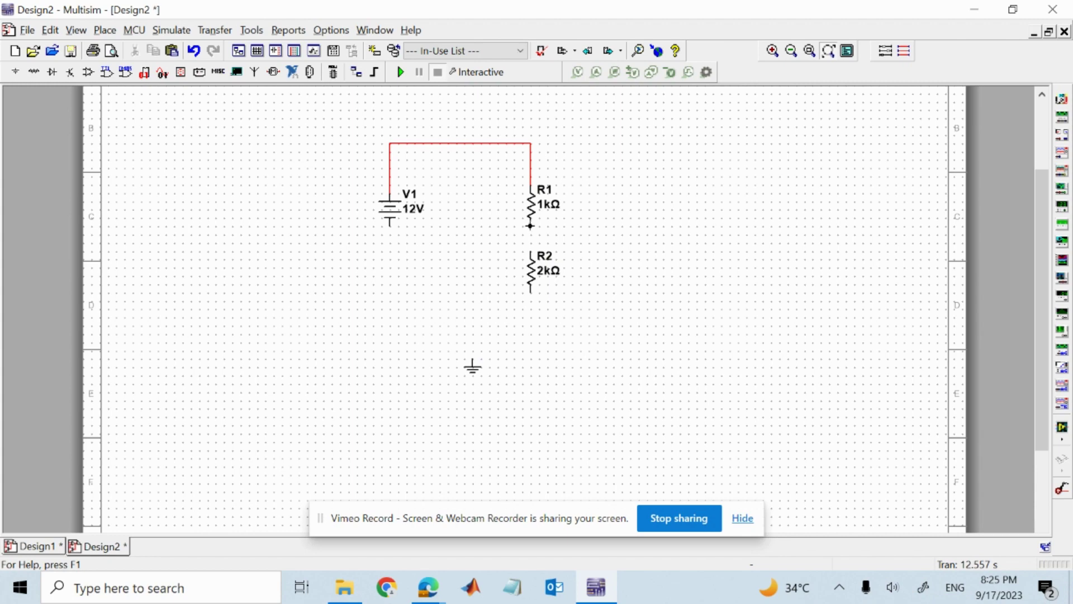
left_click(530, 226)
left_click(531, 250)
left_click(530, 292)
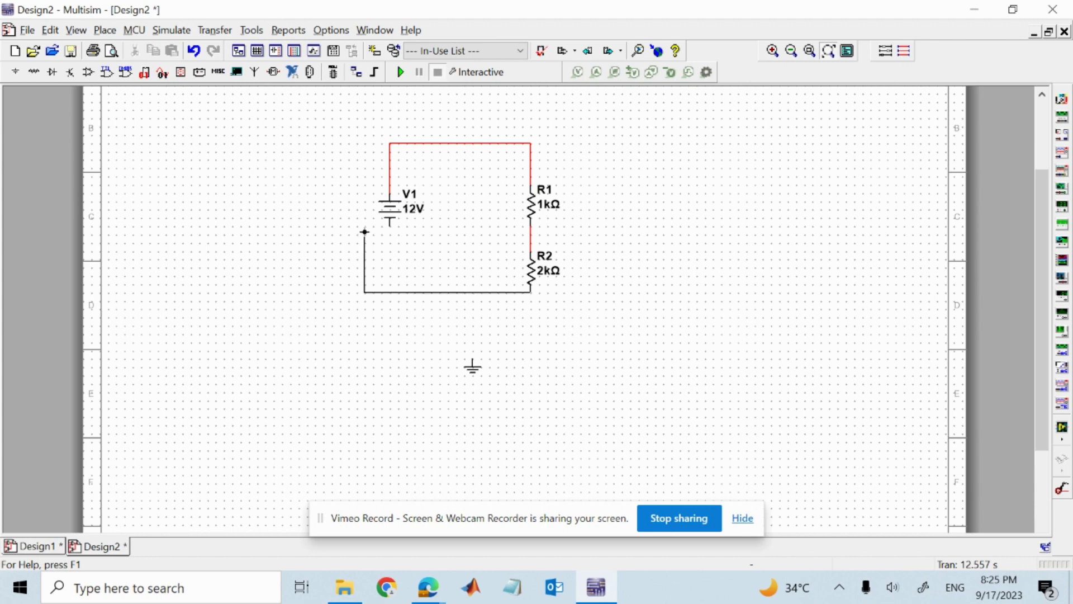
left_click(391, 226)
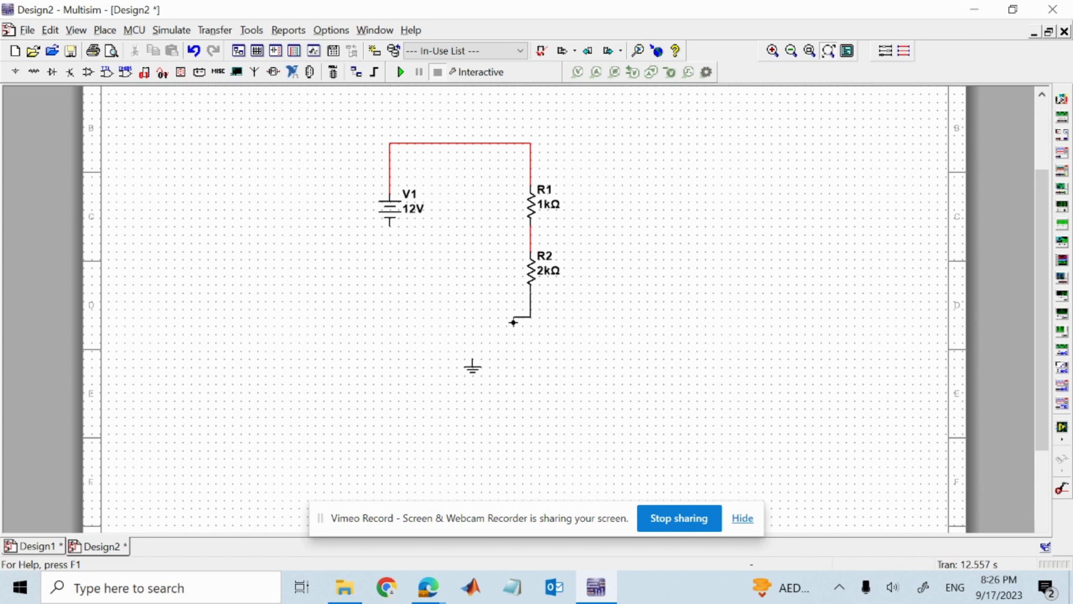
key("Escape")
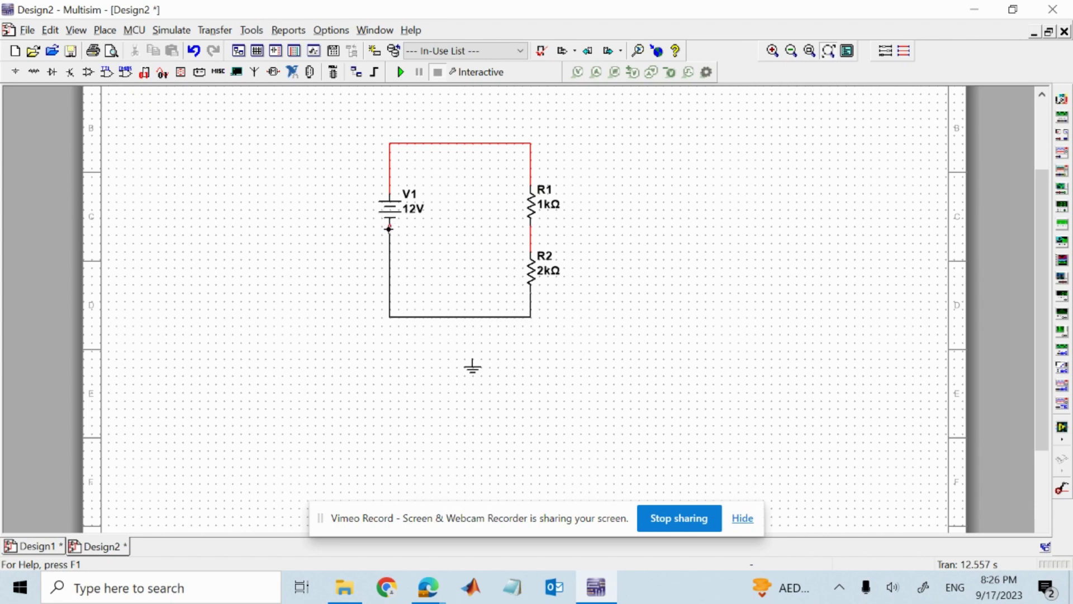
Finish the wire to V1's negative terminal and move the ground onto the bottom wire
left_click(389, 229)
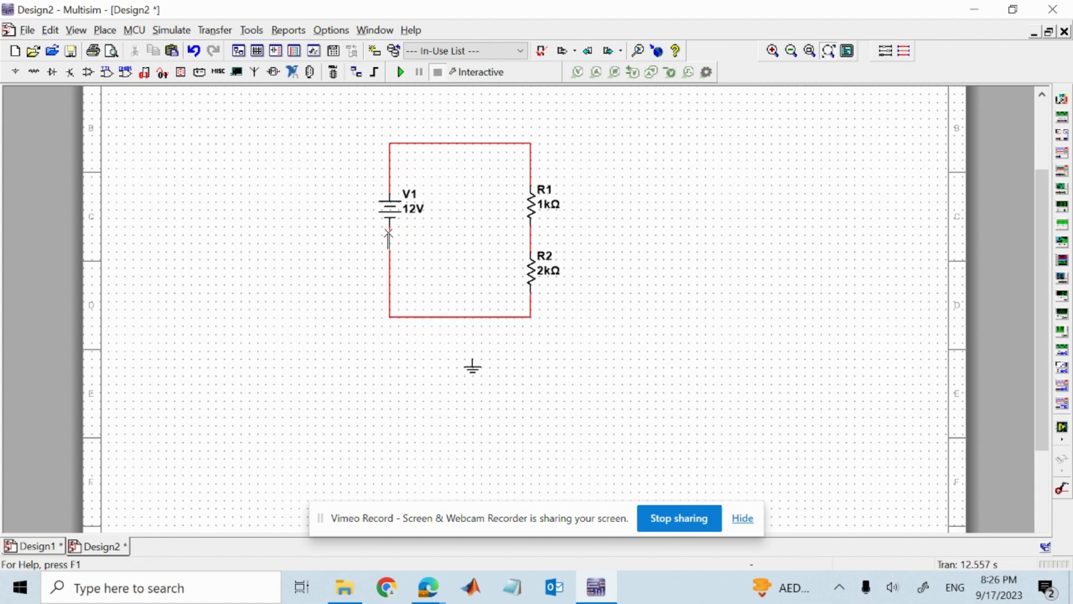
left_click(479, 372)
left_click(472, 358)
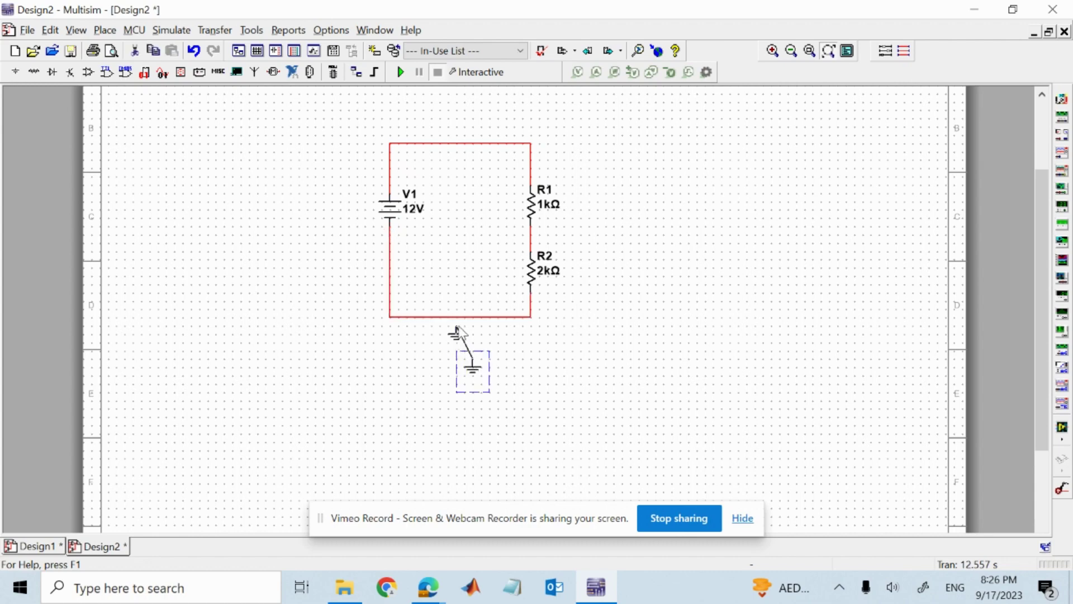
key("Escape")
left_click_drag(467, 358, 458, 331)
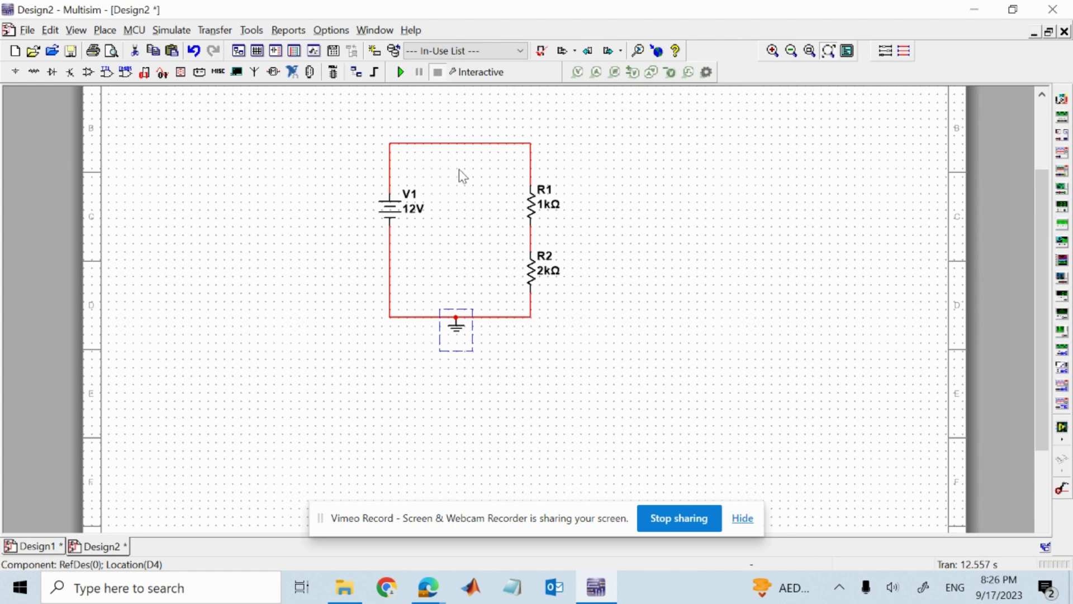
Change the 1kΩ resistor's RefDes label from R1 to R11
left_click(588, 255)
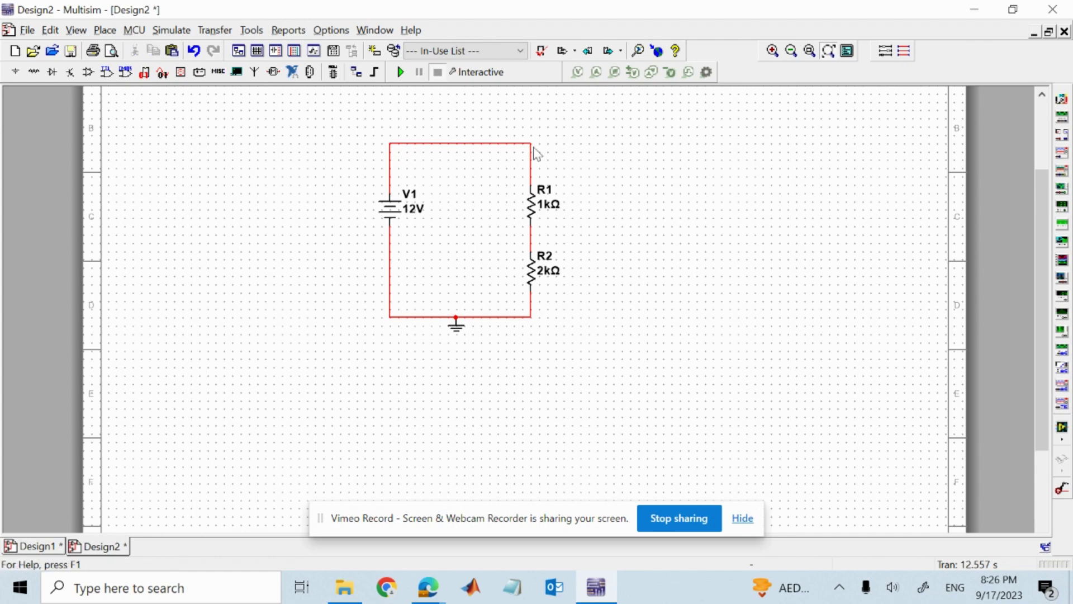
double_click(534, 196)
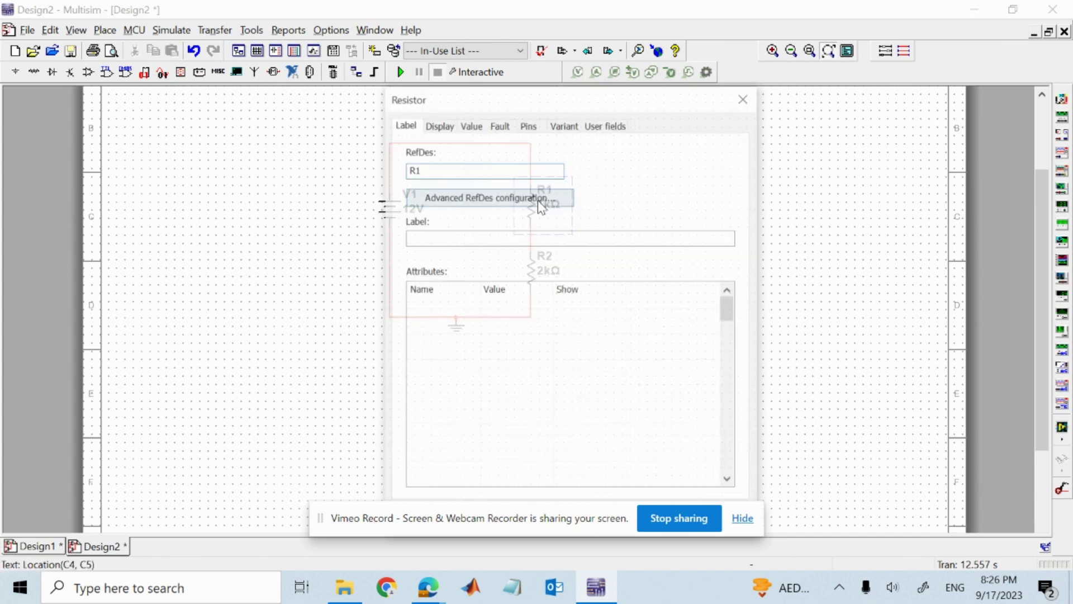
left_click(438, 124)
left_click(471, 125)
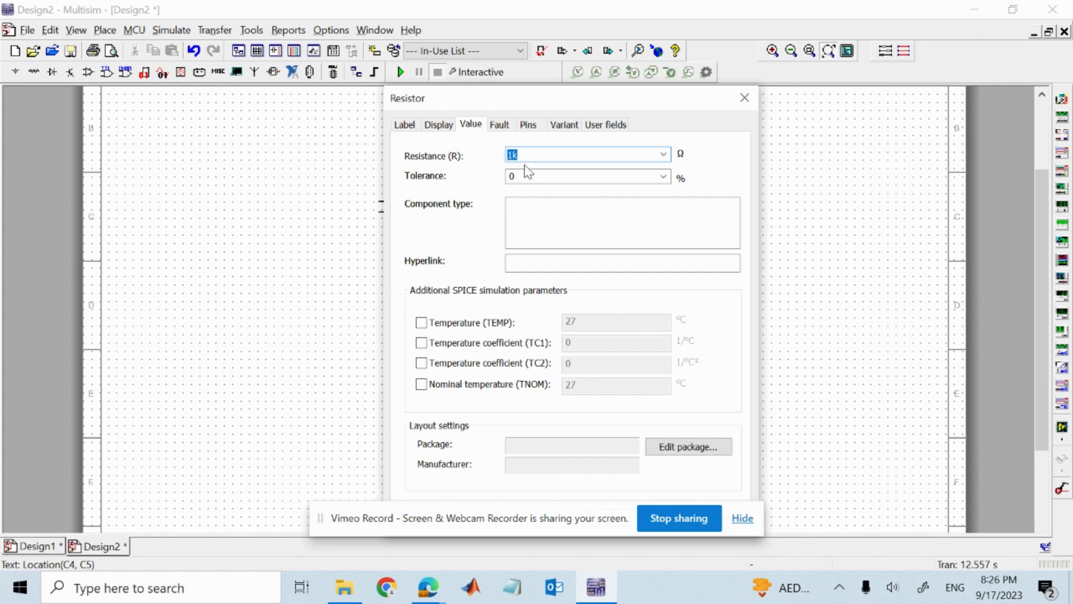
left_click(405, 125)
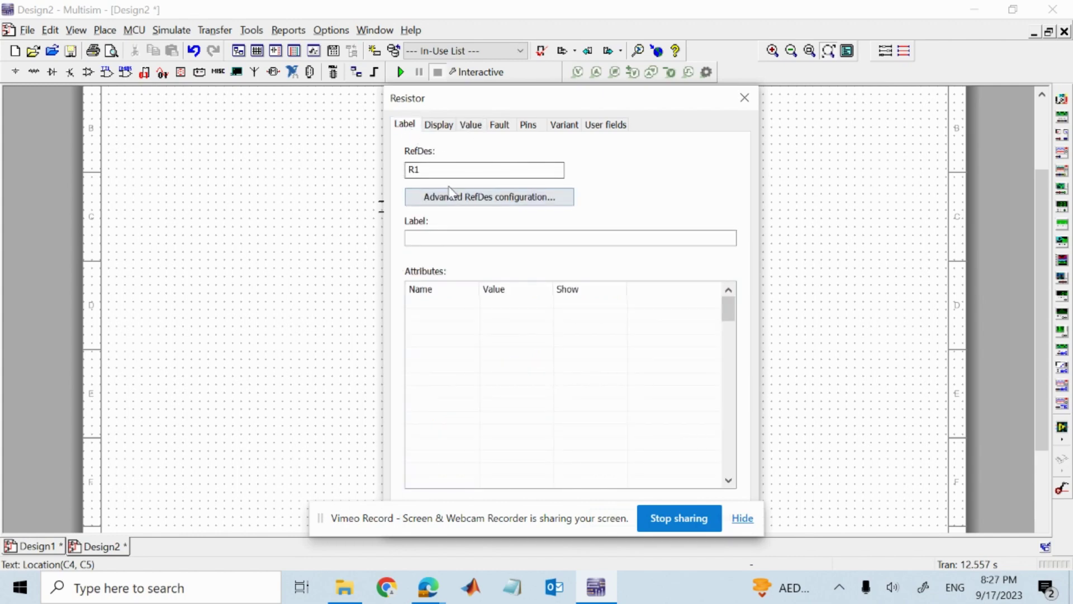
double_click(414, 169)
left_click(426, 175)
type("1")
left_click_drag(616, 99, 574, 28)
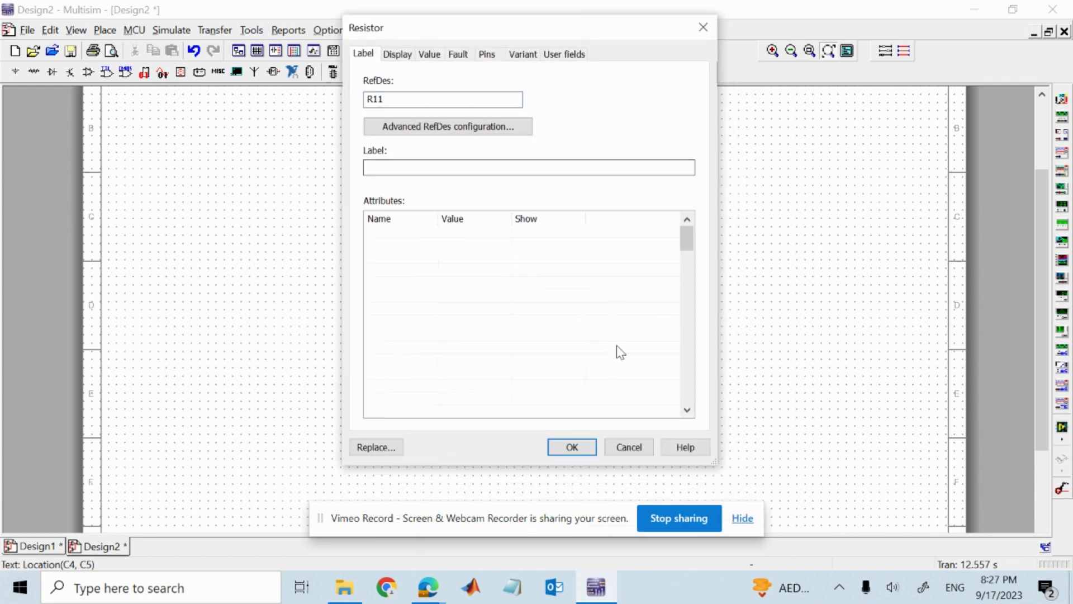
left_click(582, 441)
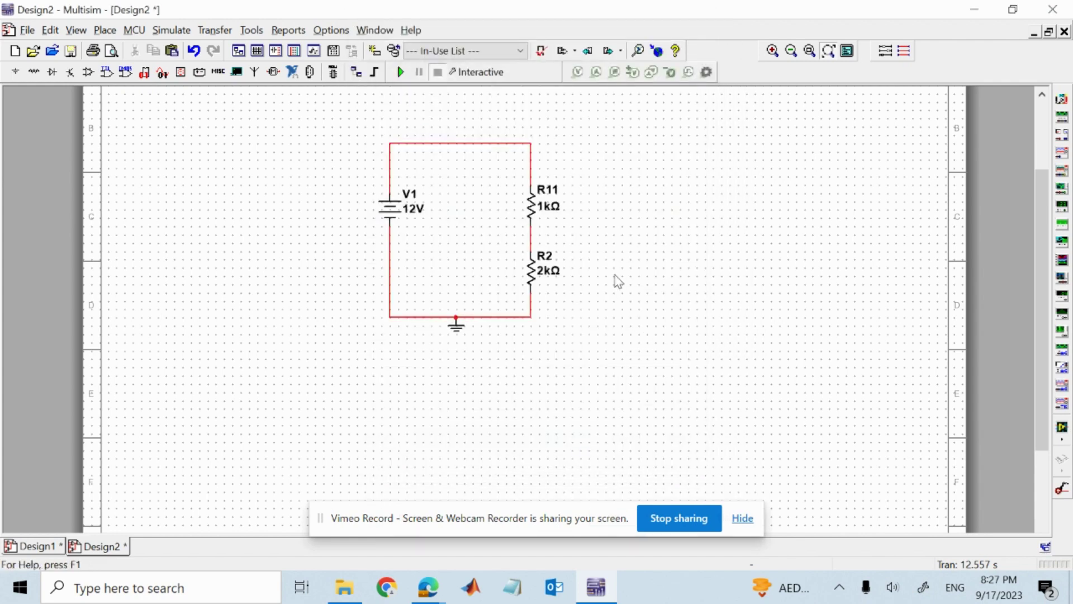
Replace V1's Voltage value of 12 with 5 V
double_click(394, 217)
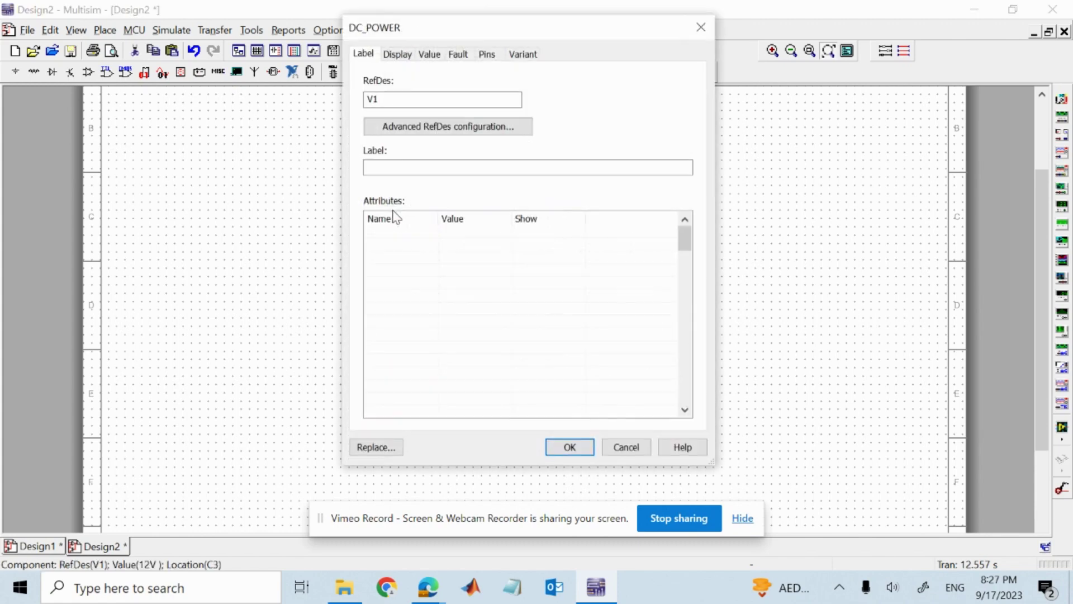
left_click(429, 56)
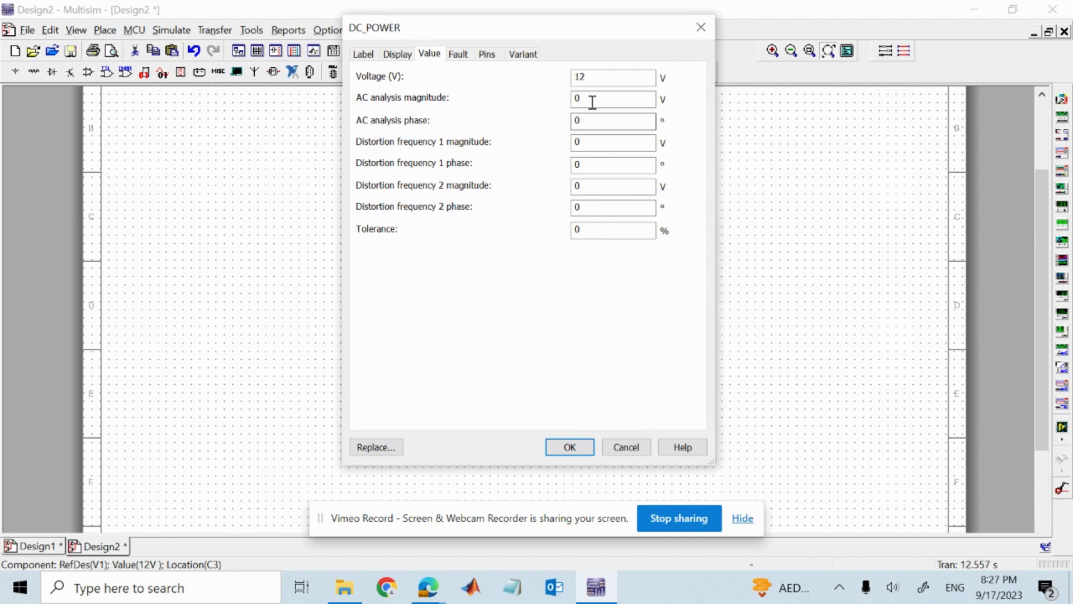
left_click(592, 77)
key("BackSpace")
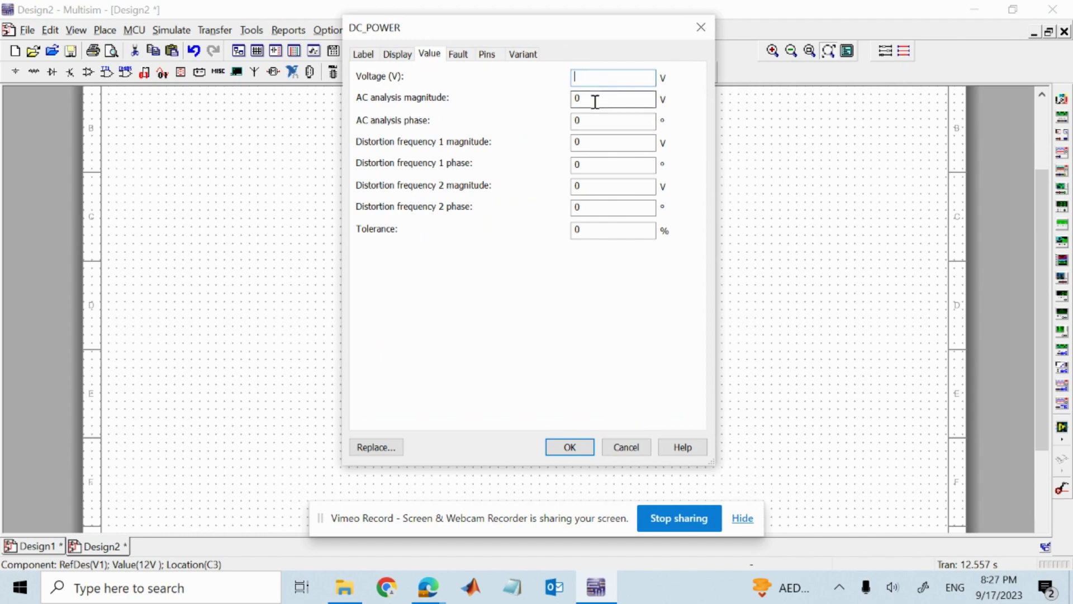
type("5")
left_click(583, 444)
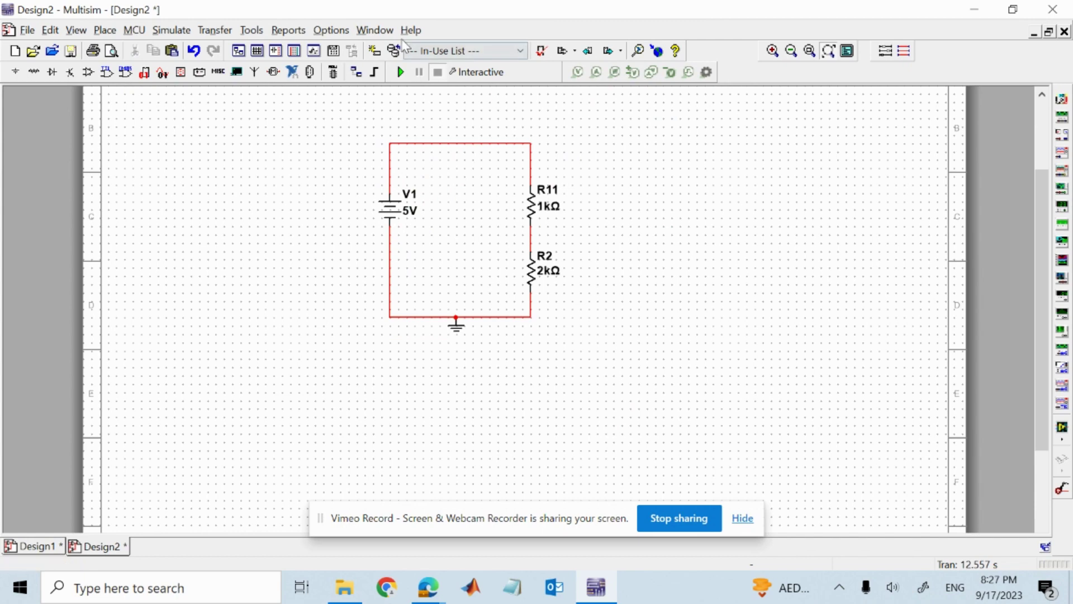
Select AMMETER_H in the Indicators group, then place multimeter XMM1 on the sheet's right side
left_click(106, 30)
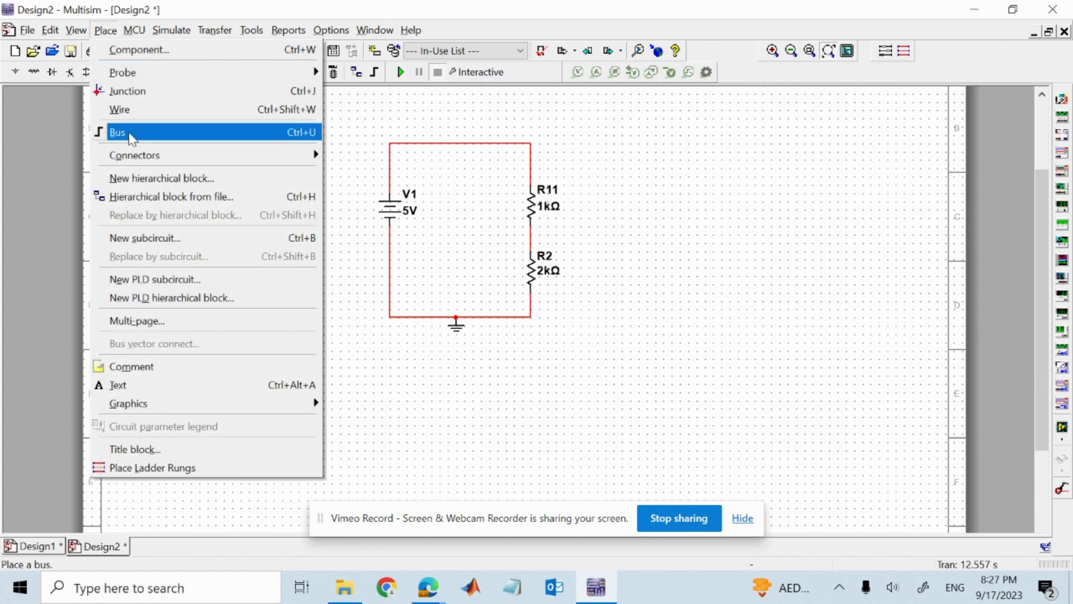
left_click(131, 52)
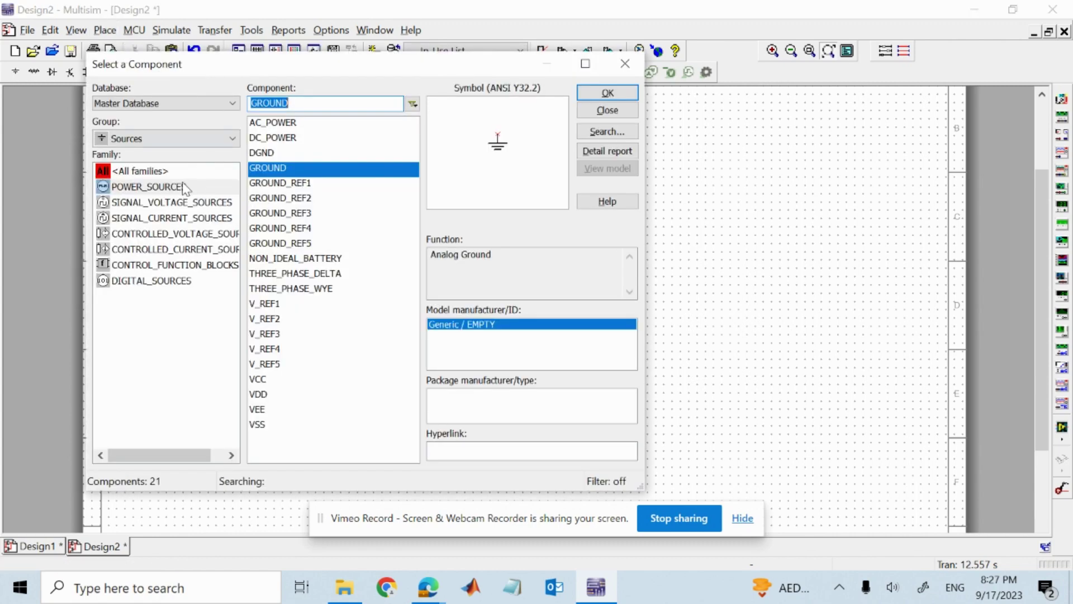
left_click(138, 144)
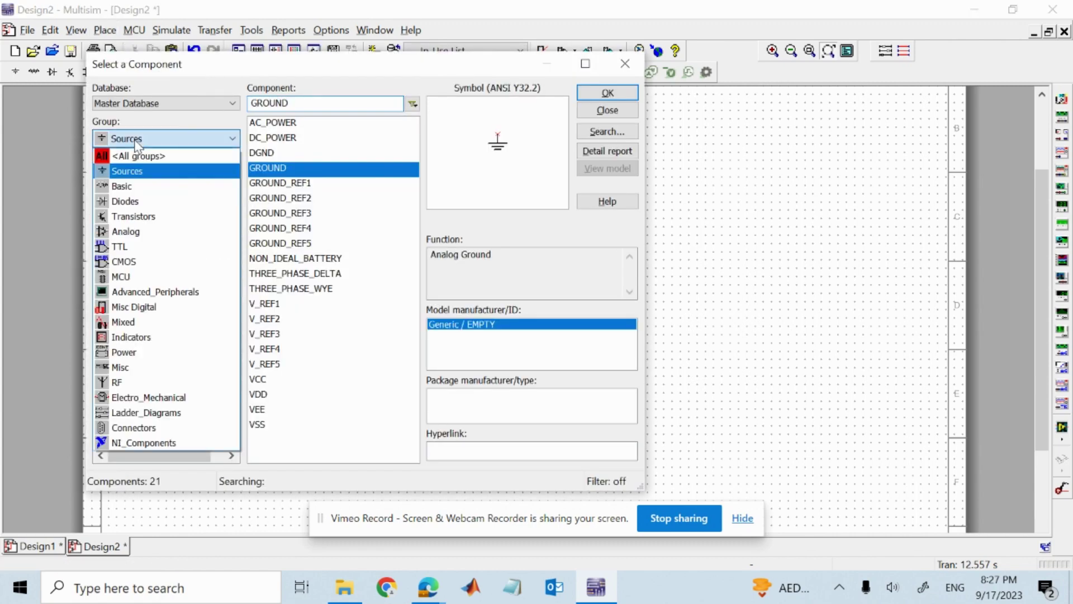
left_click(139, 338)
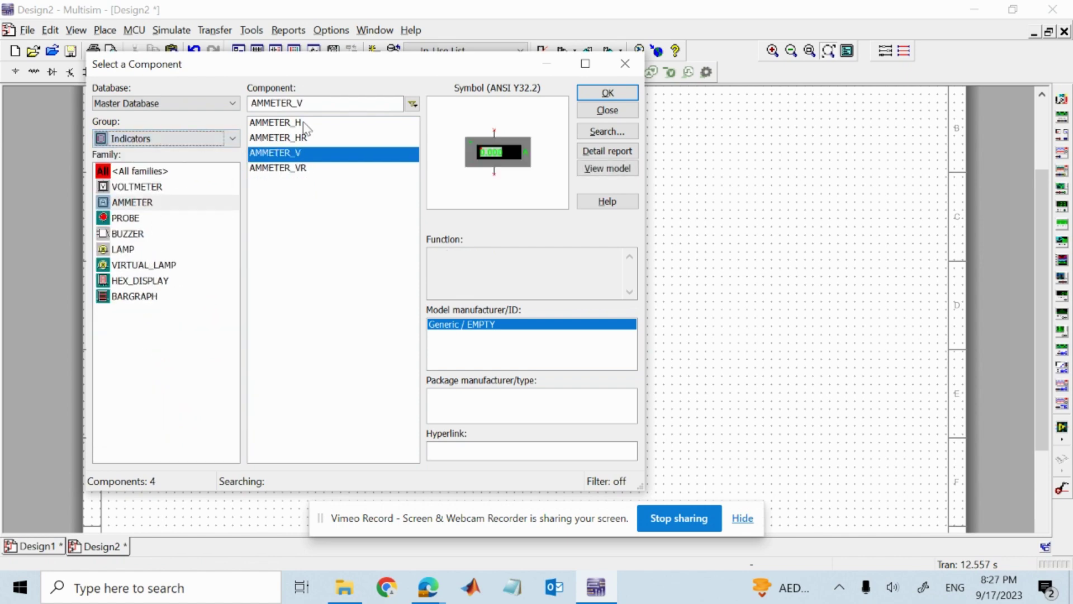
left_click(286, 124)
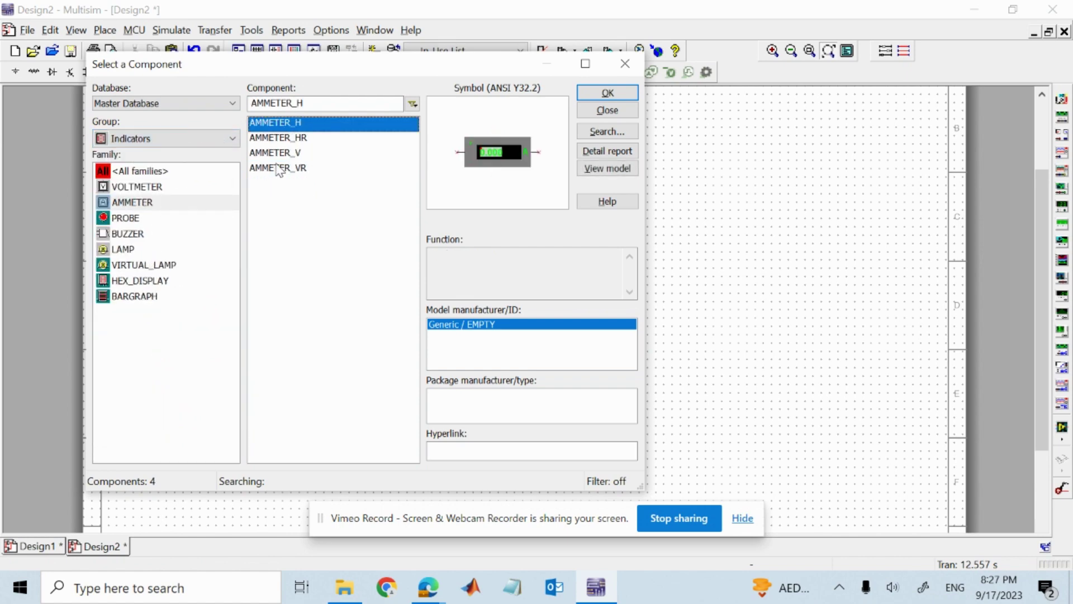
left_click(132, 191)
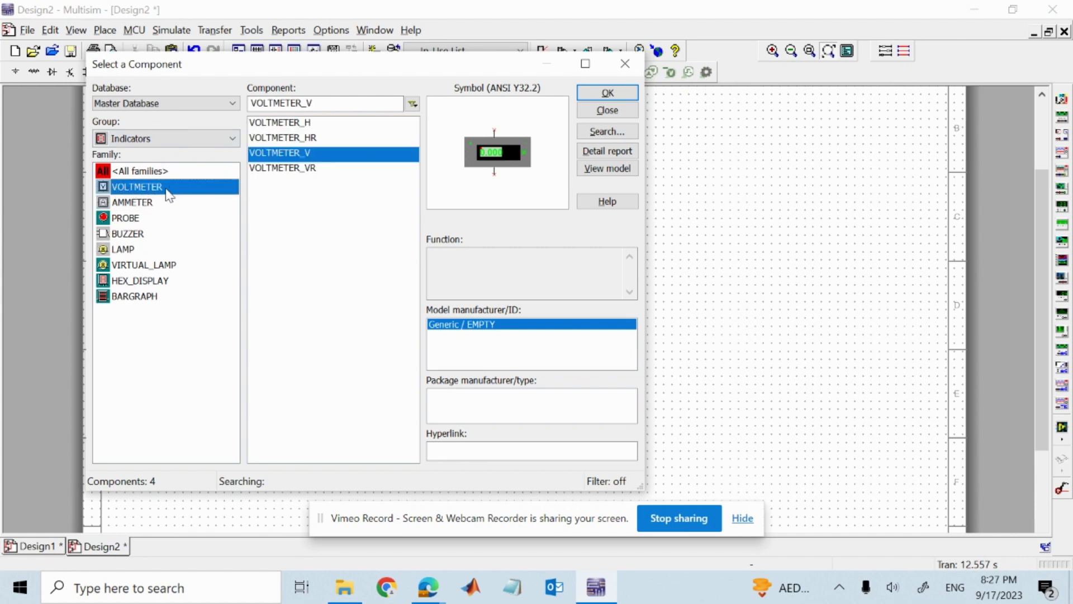
left_click(128, 204)
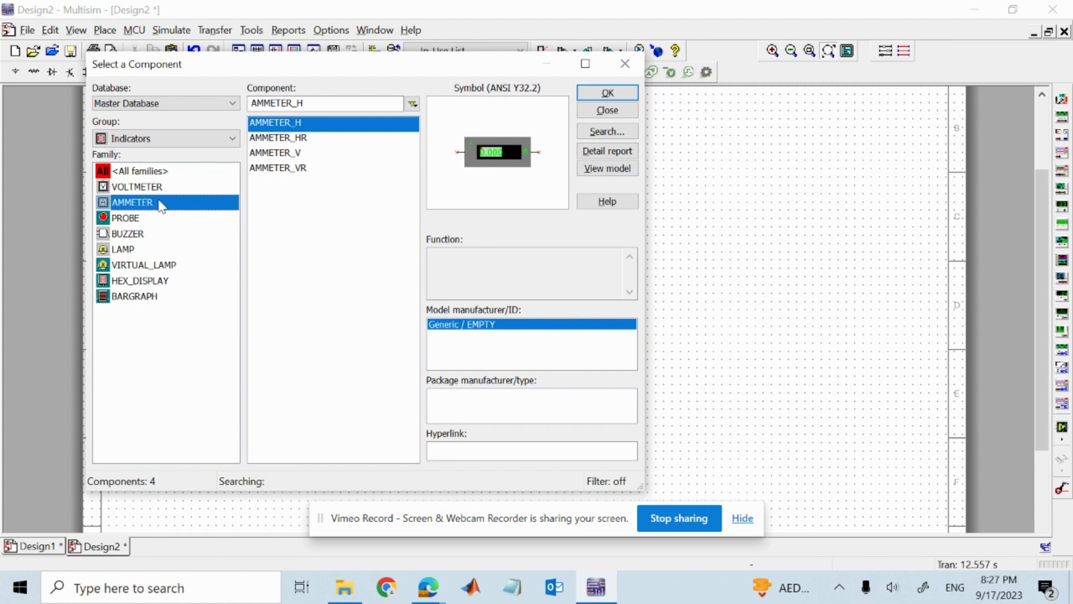
left_click(1063, 99)
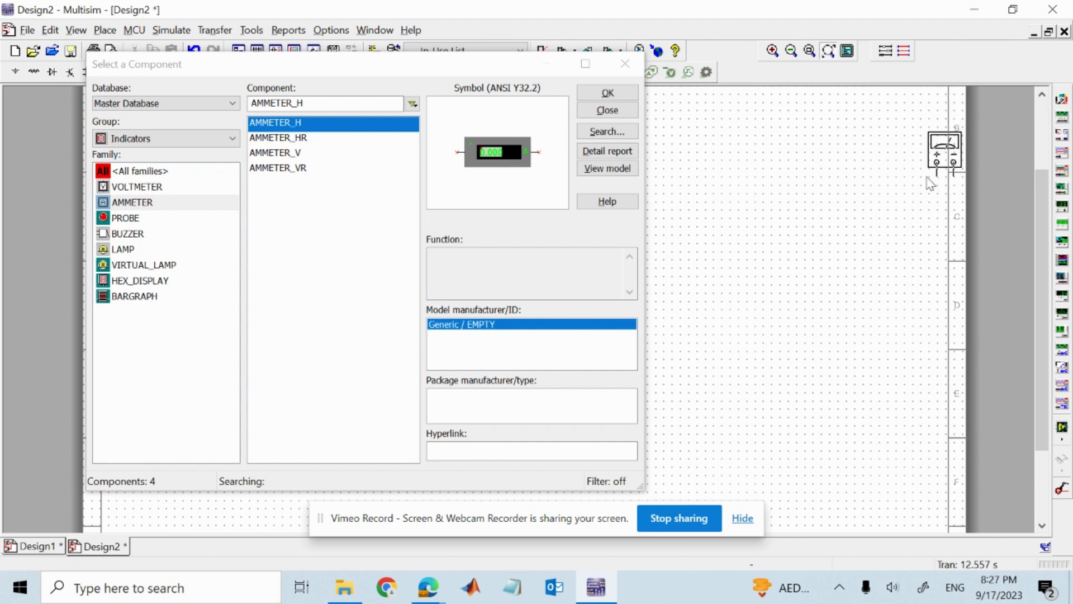
left_click(813, 207)
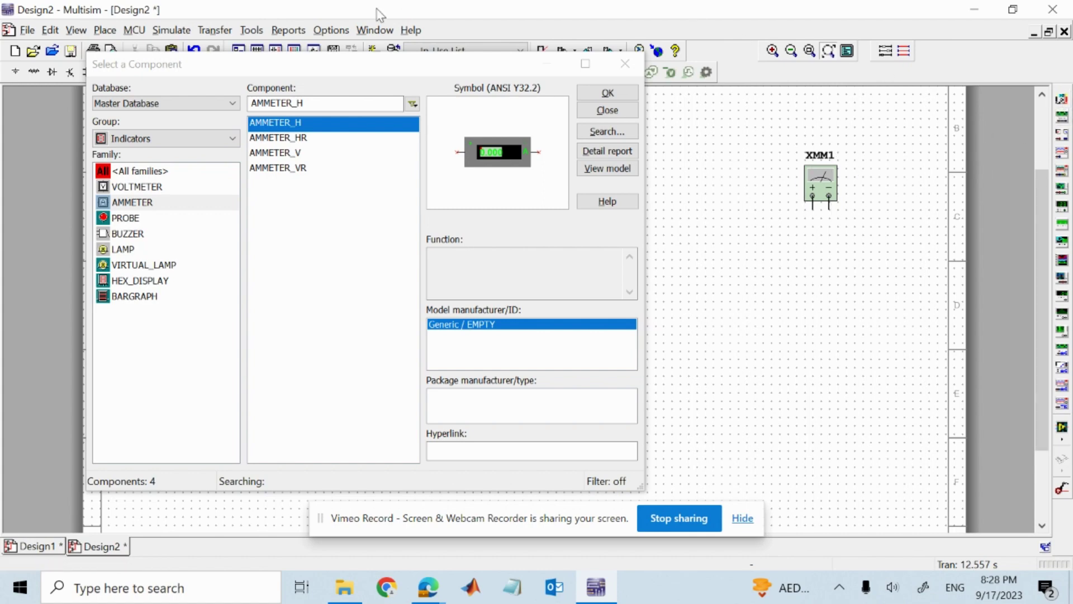
Choose VOLTMETER_V from Indicators and place voltmeters U1 and U2 beside R11 and R2
left_click(128, 188)
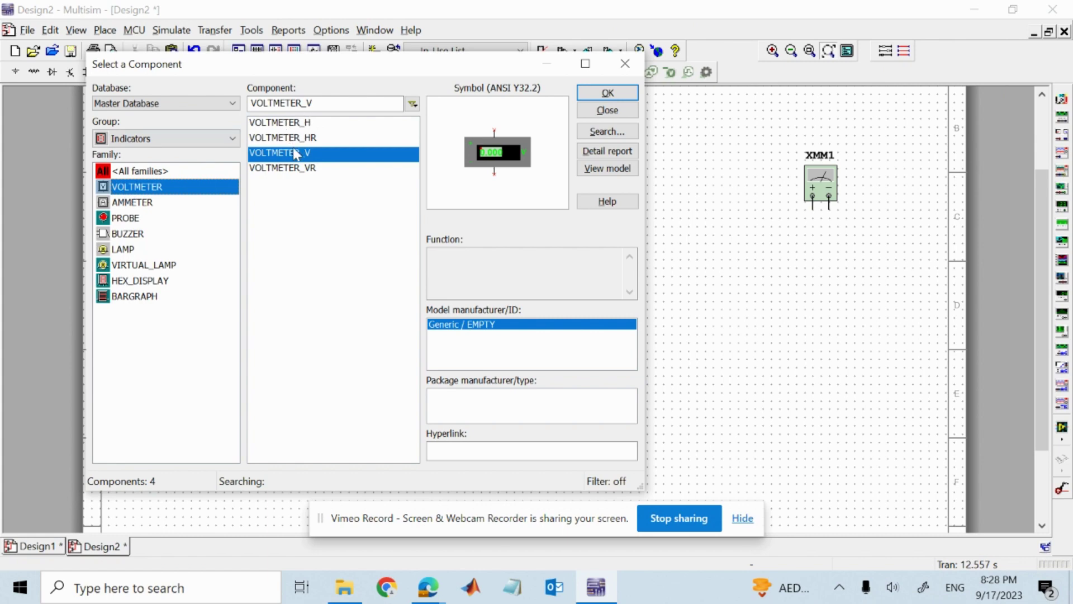
left_click_drag(408, 64, 290, 48)
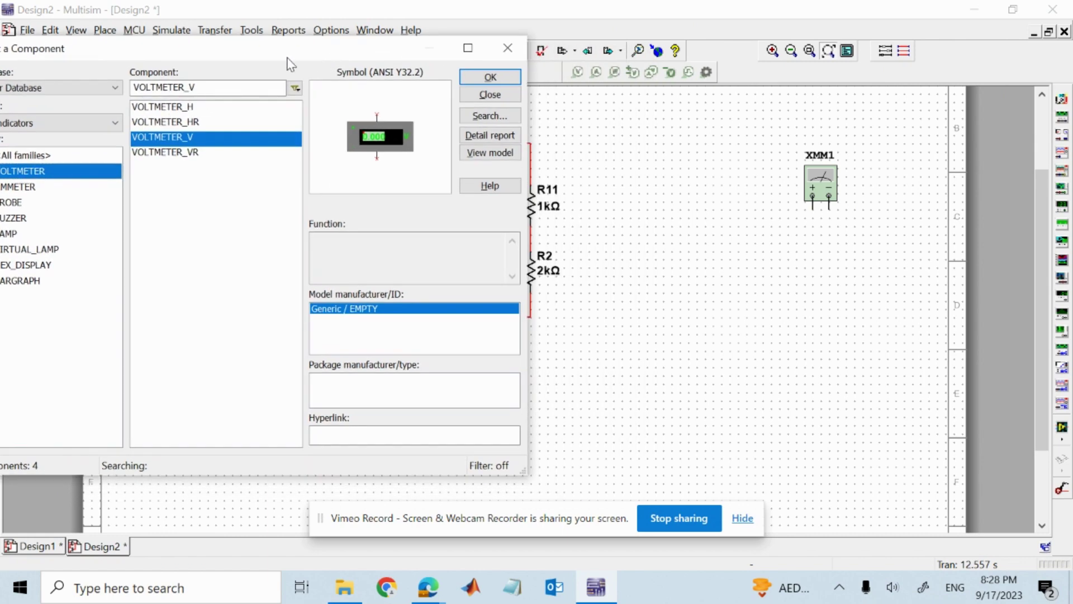
left_click(190, 110)
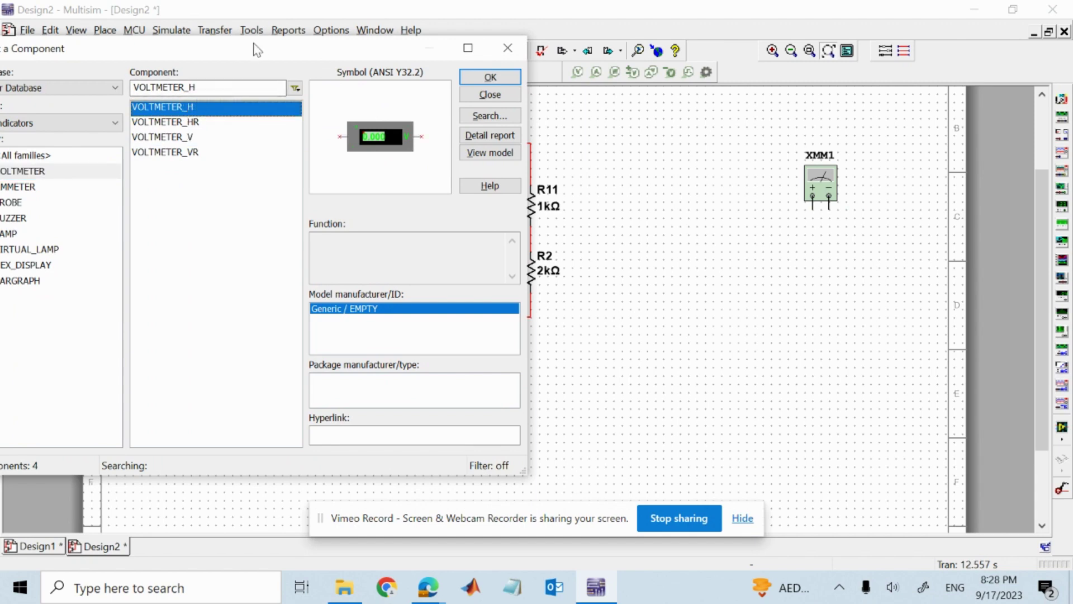
left_click(178, 138)
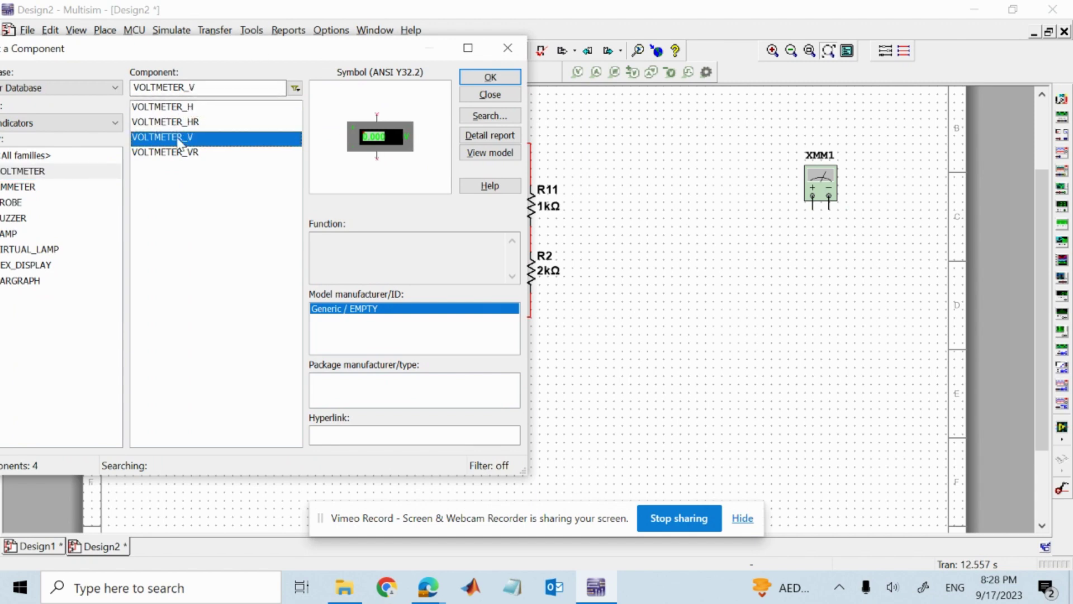
left_click(510, 82)
left_click(643, 224)
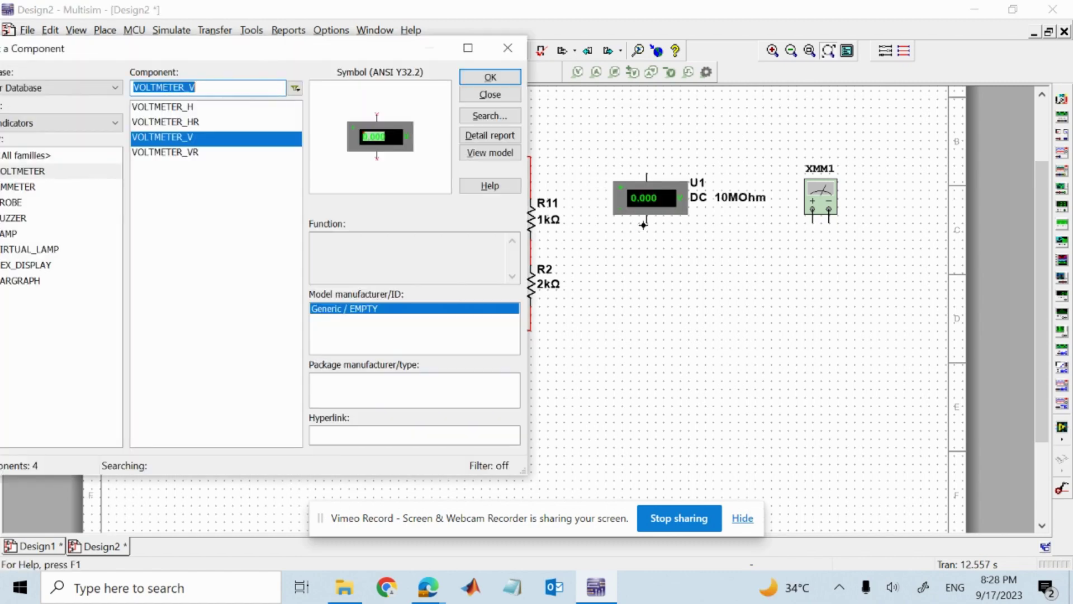
left_click(491, 78)
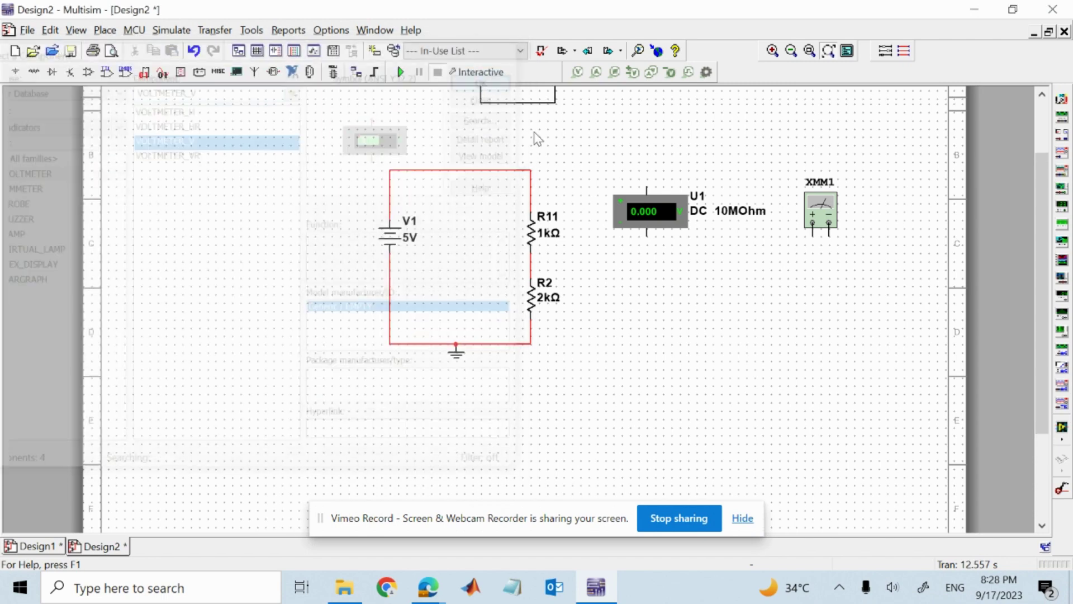
left_click(656, 320)
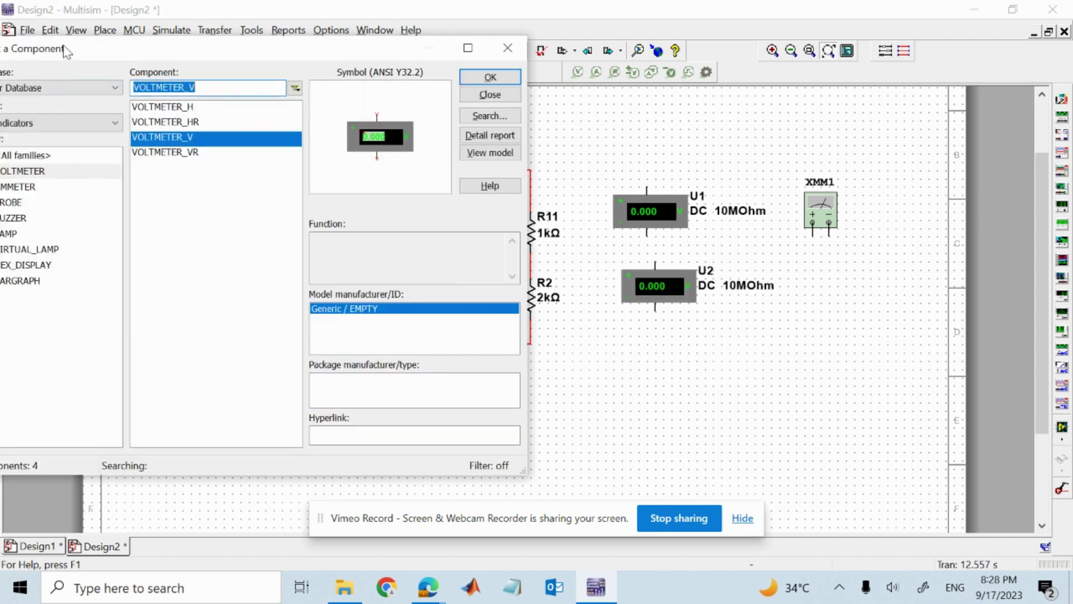
Choose AMMETER_H from the AMMETER family and place ammeter U3 above the top wire
left_click(100, 188)
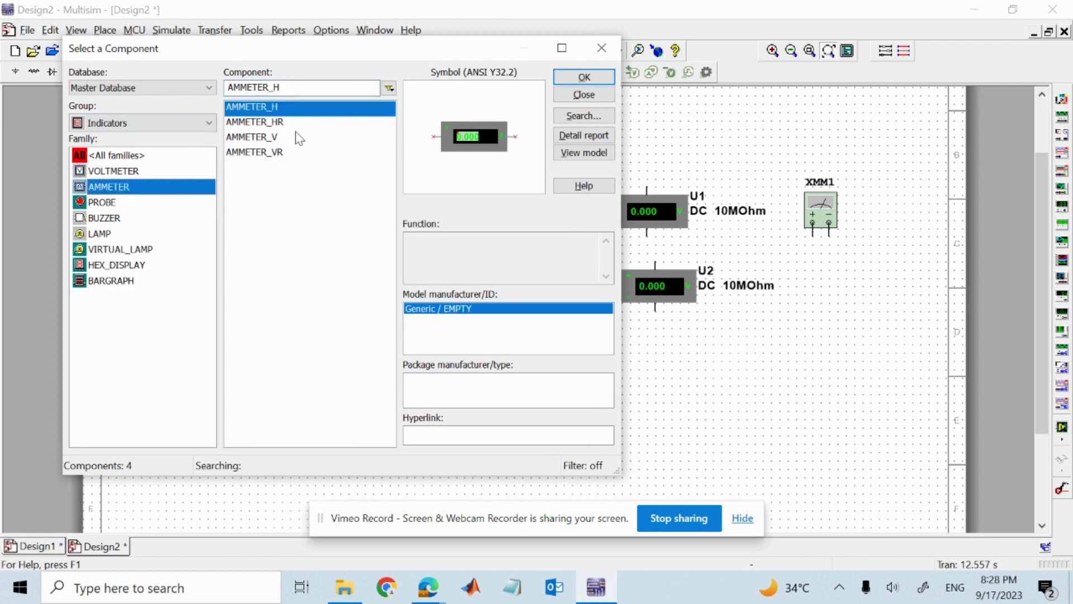
left_click_drag(277, 51, 334, 404)
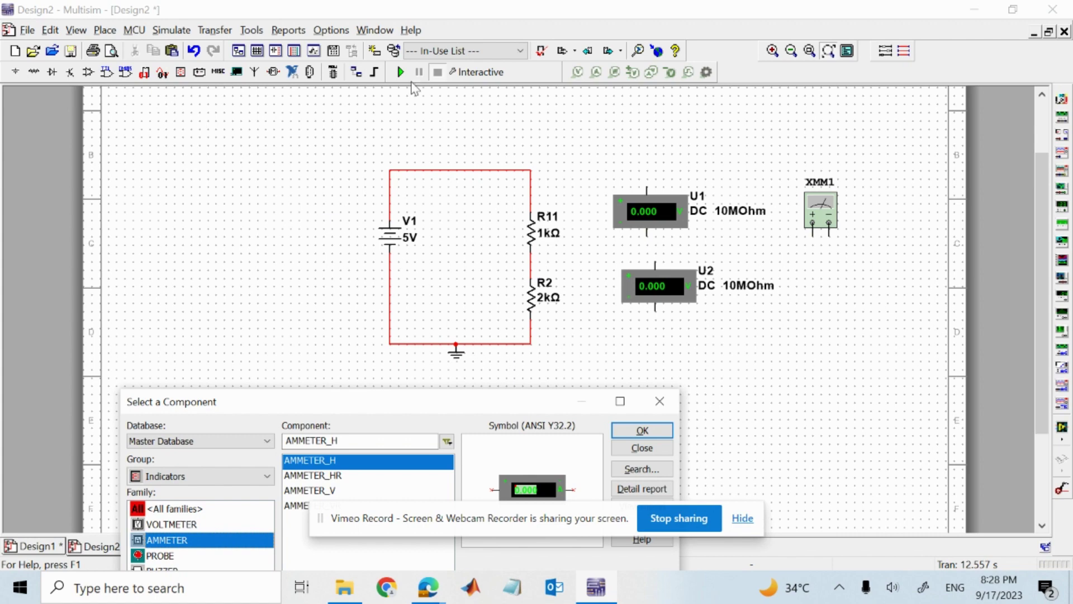
left_click_drag(344, 404, 388, 104)
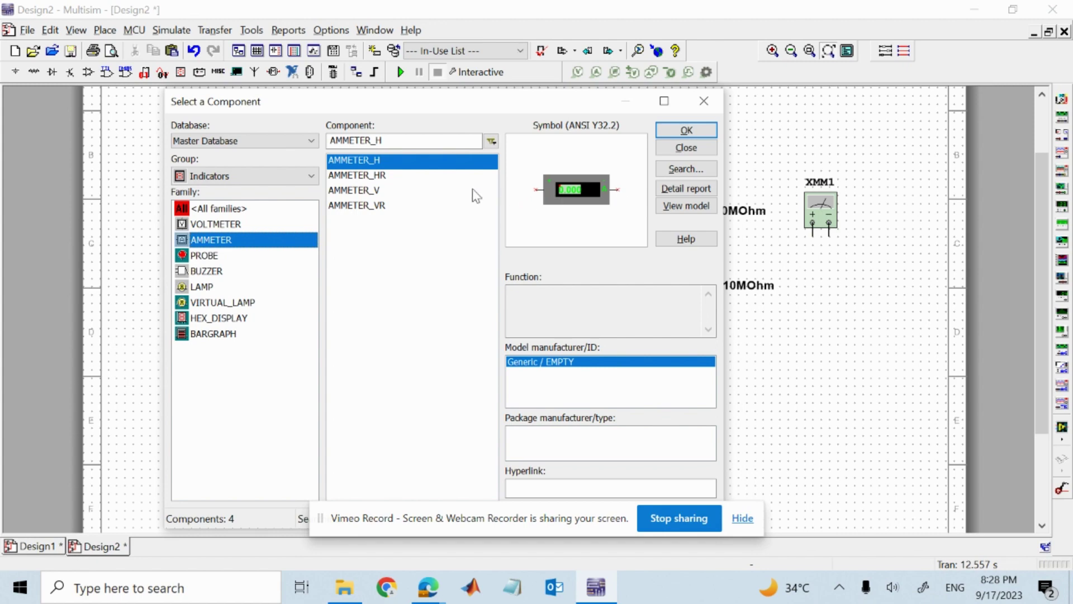
left_click(385, 191)
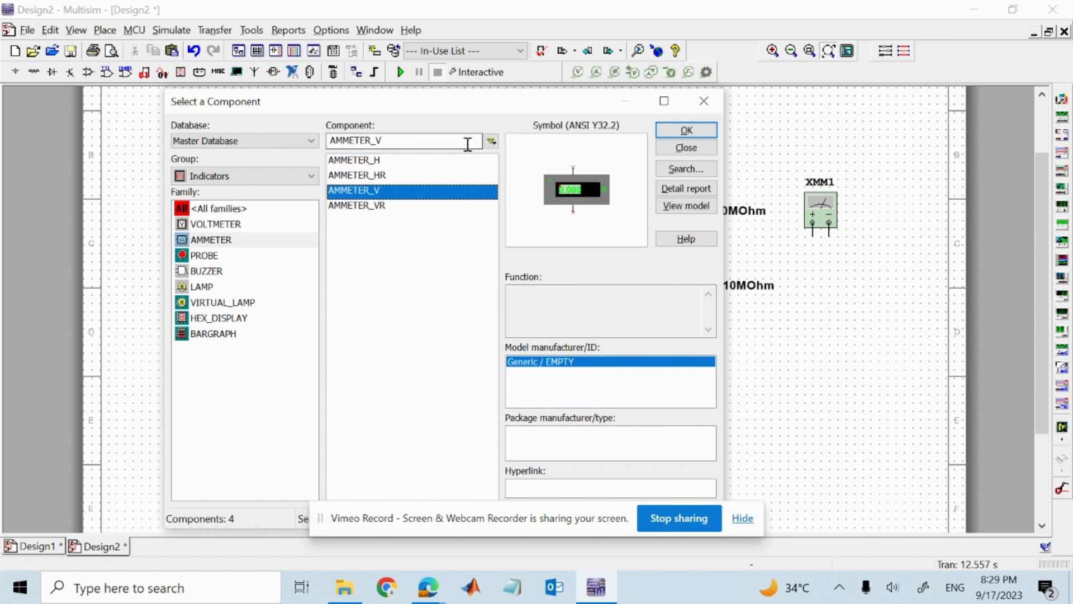
left_click(363, 161)
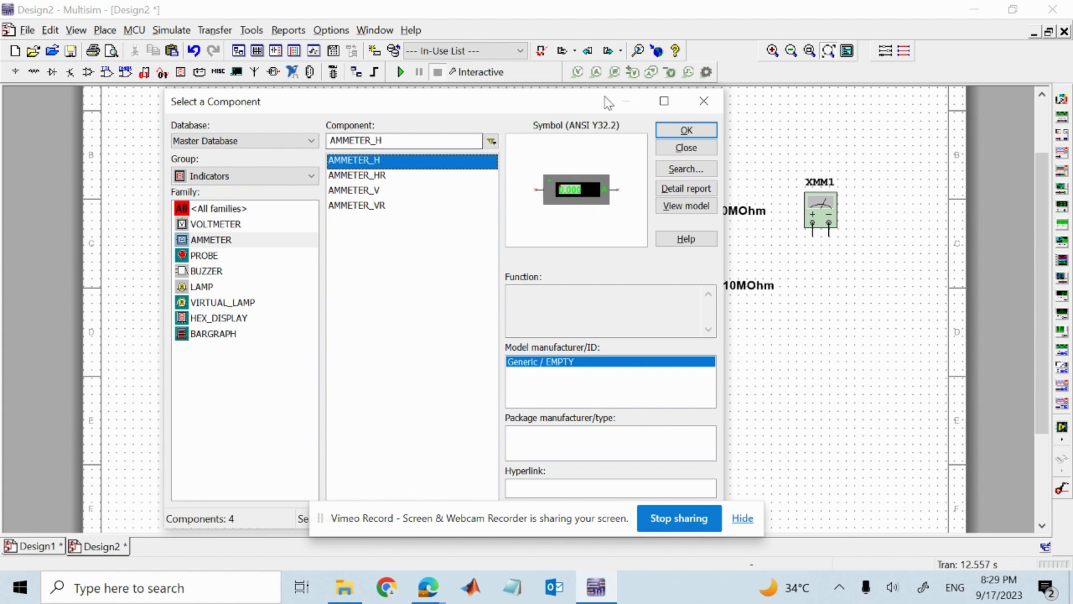
left_click(697, 131)
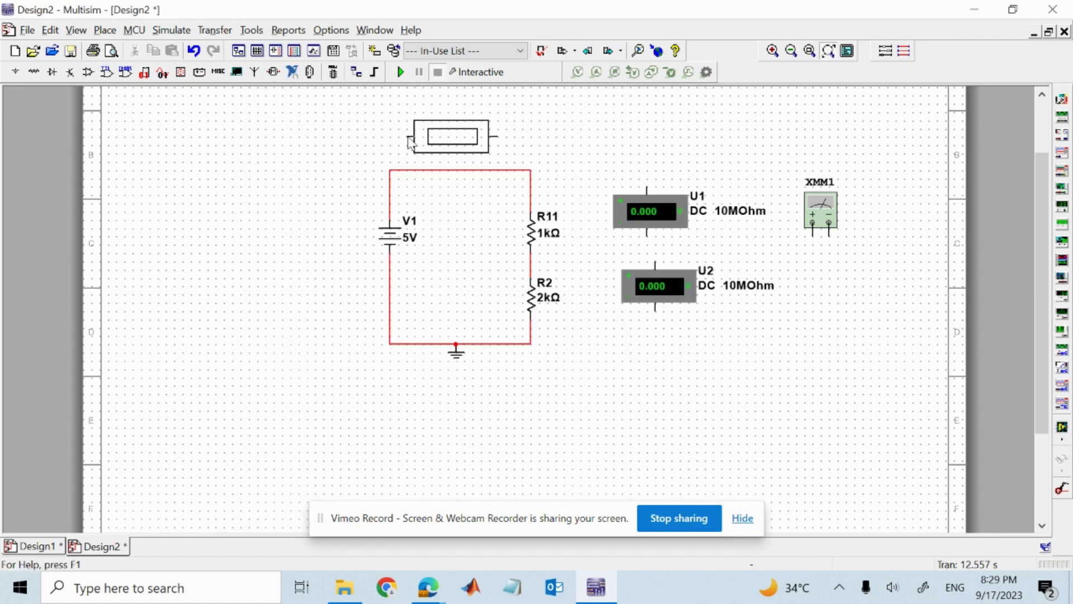
left_click(418, 134)
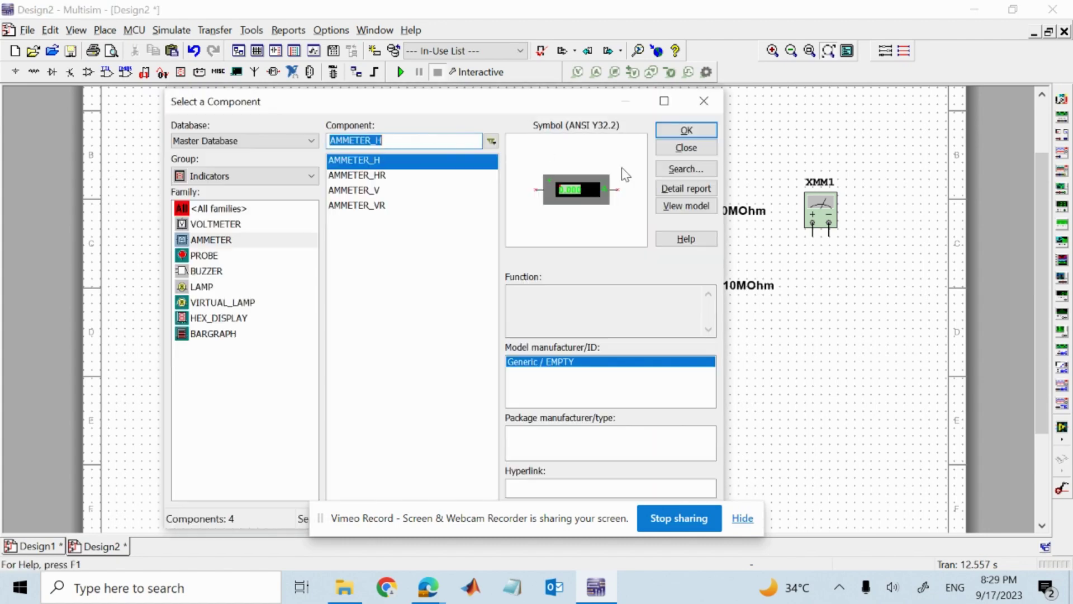
Close the component picker, delete multimeter XMM1, and nudge ammeter U3 slightly upward
left_click(706, 102)
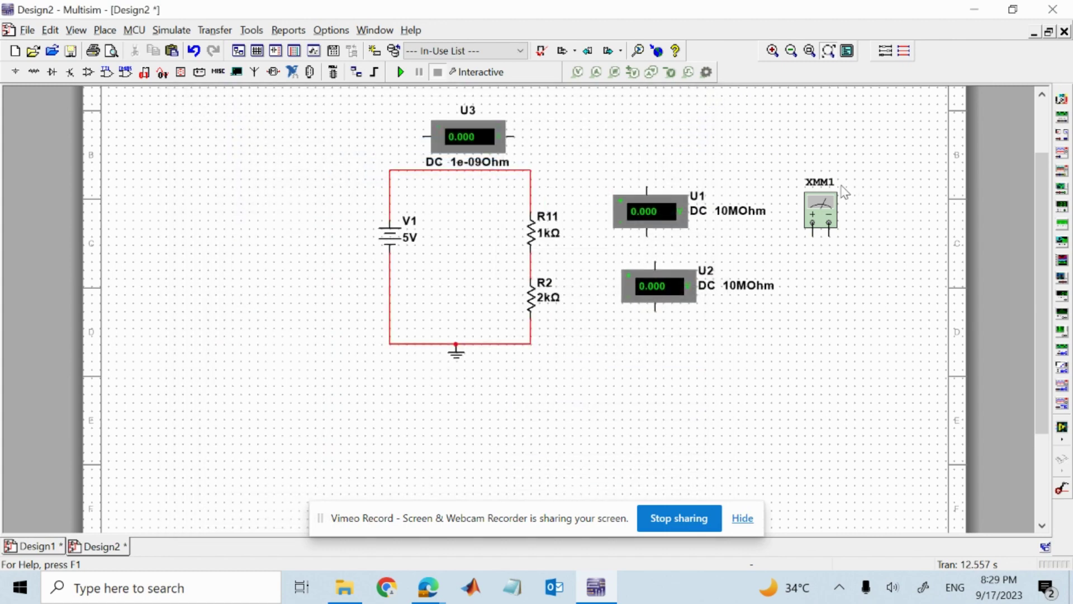
left_click(822, 211)
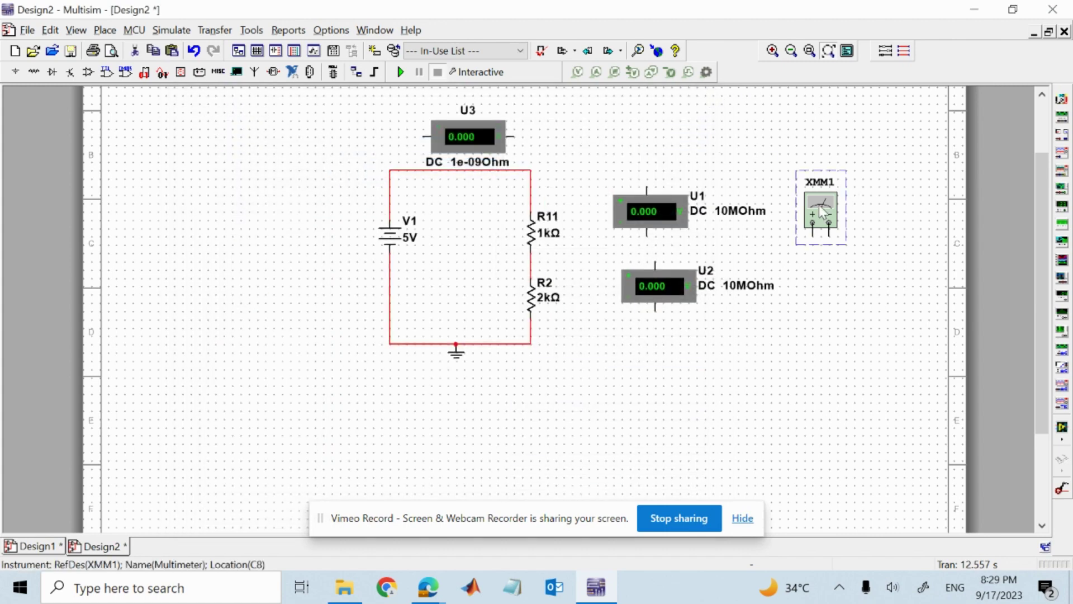
key("Delete")
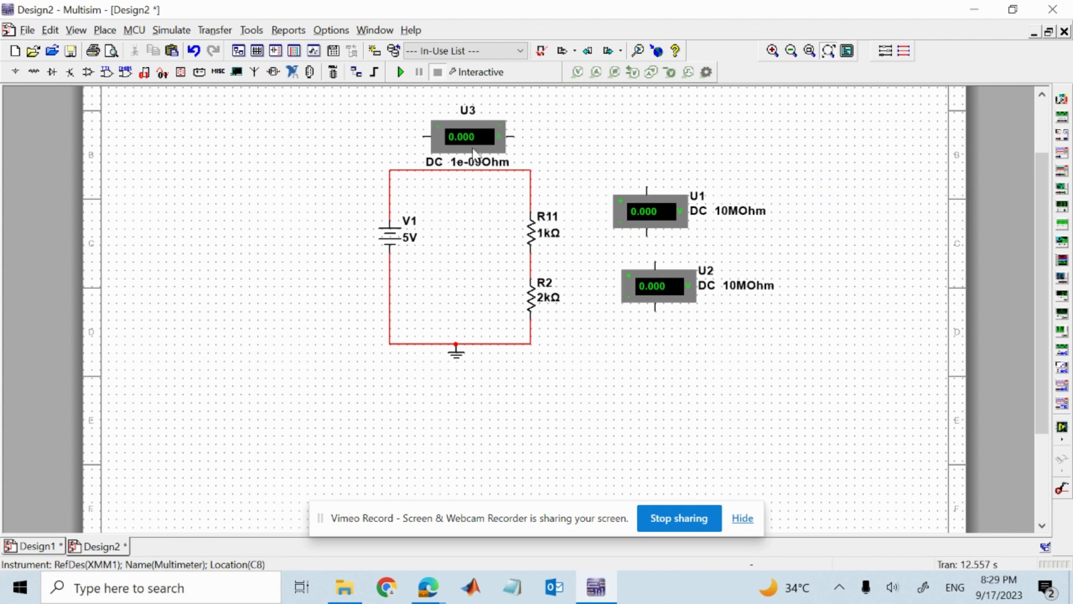
left_click_drag(465, 133, 447, 107)
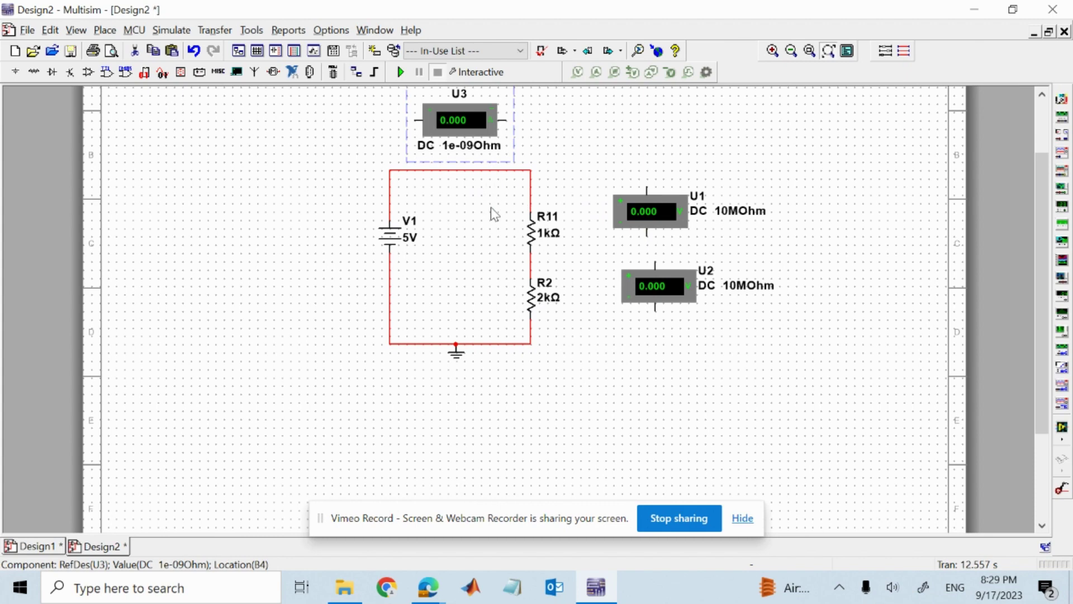
Delete the top wire and wire ammeter U3 in series between V1 and R11
left_click(453, 170)
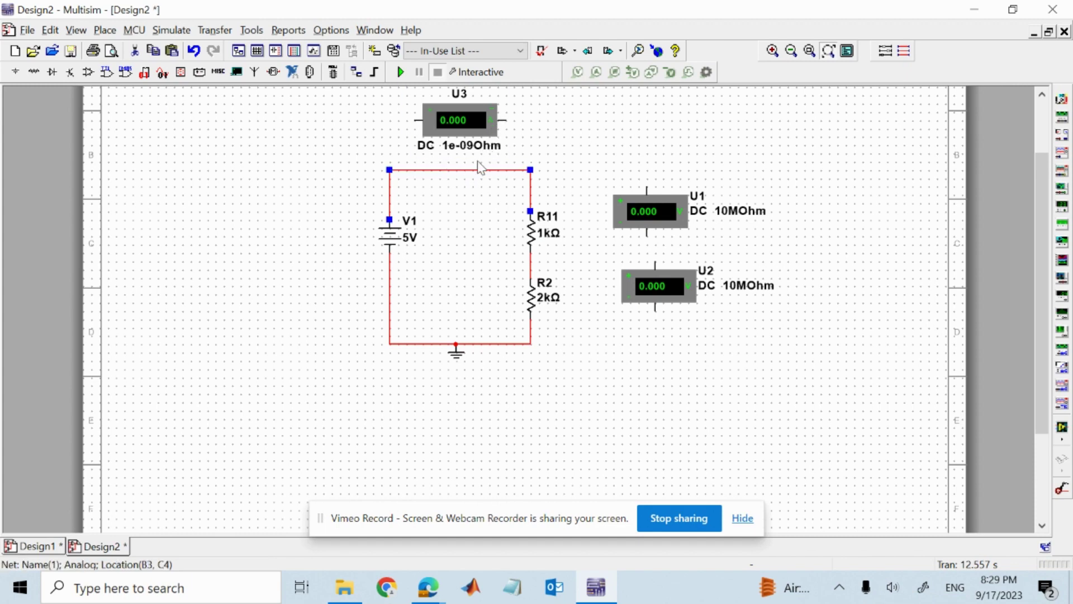
right_click(467, 170)
left_click(494, 181)
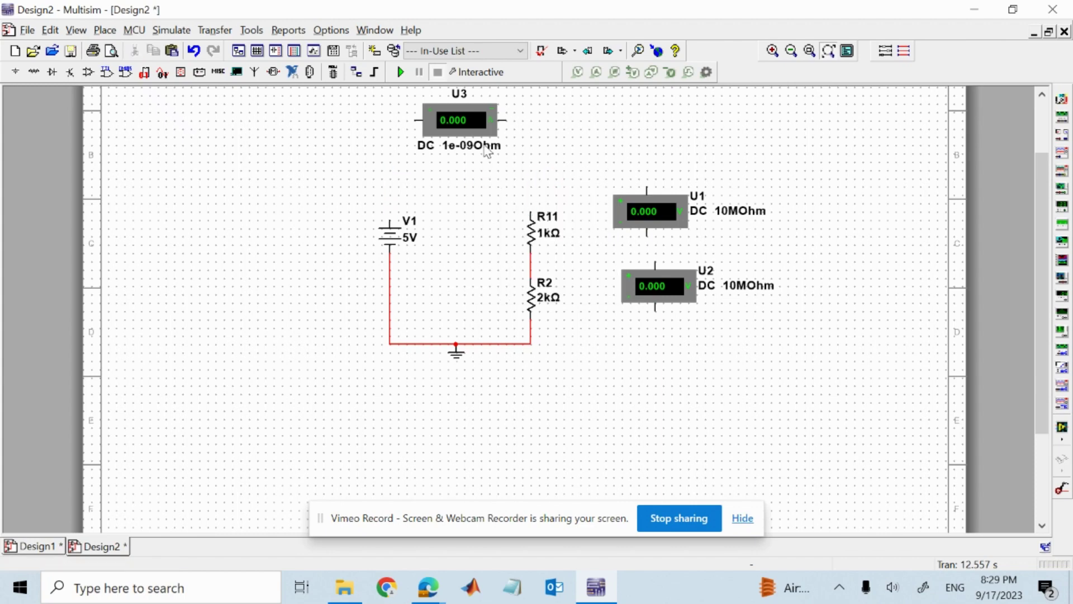
left_click_drag(476, 141, 474, 195)
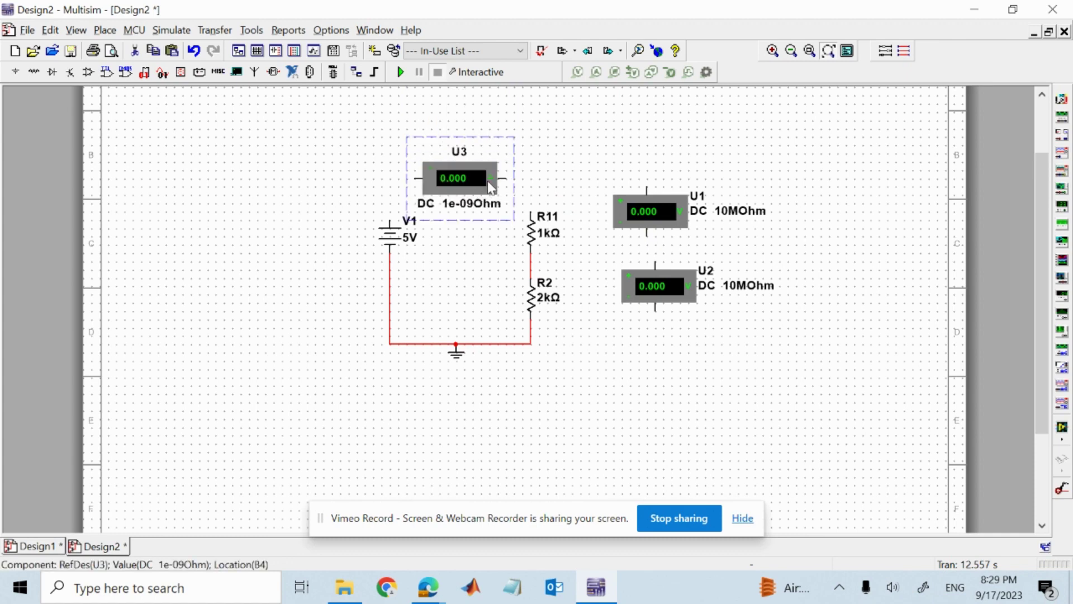
left_click(507, 179)
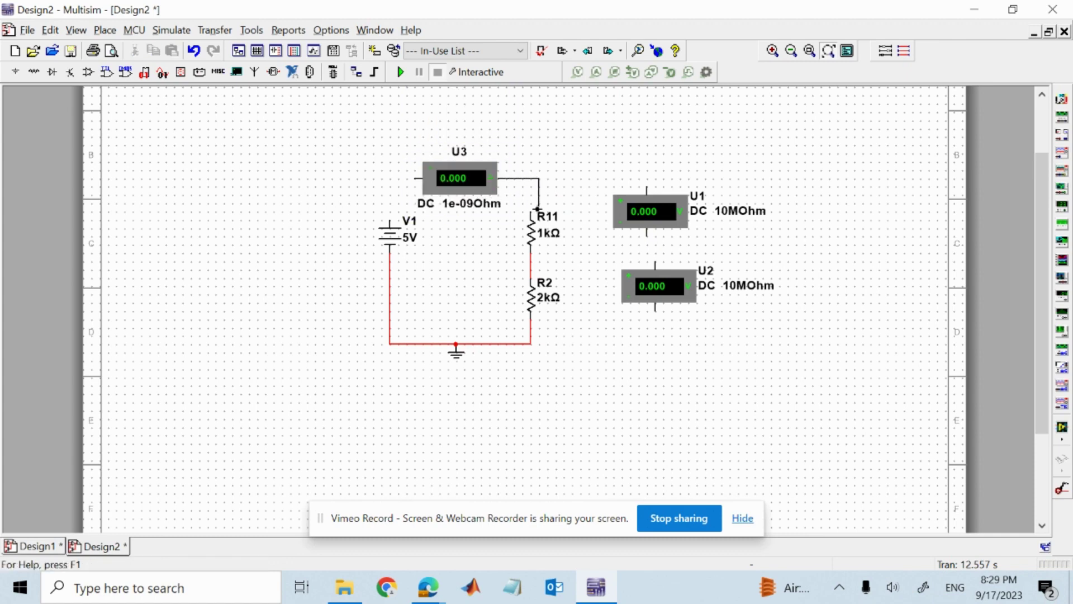
left_click(538, 208)
left_click(389, 221)
Wire voltmeter U1 across R11, from the node above R11 to the R11/R2 junction
left_click_drag(639, 211, 609, 218)
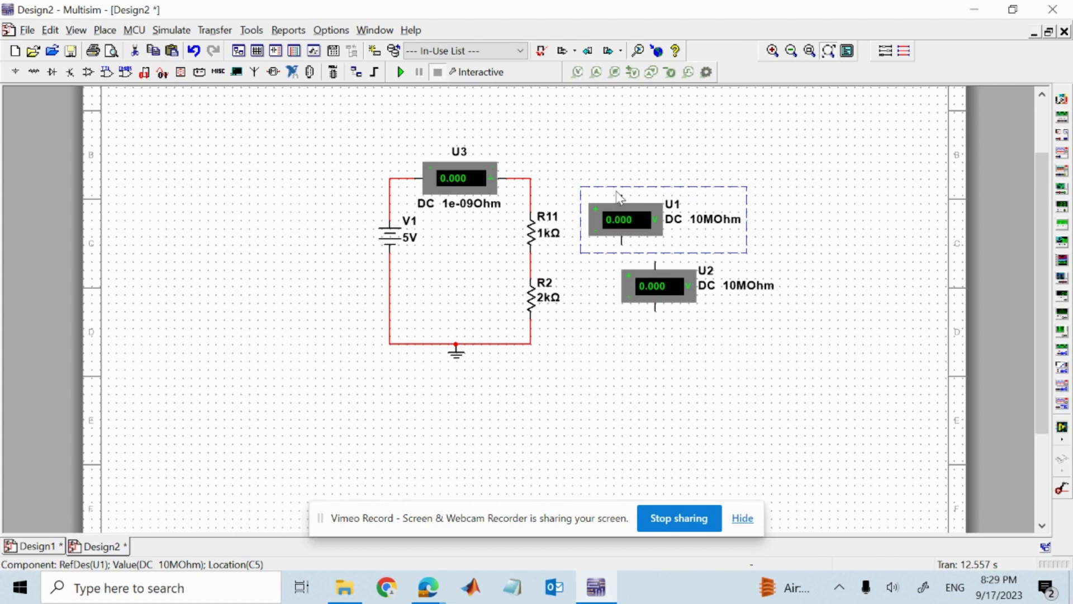
left_click(622, 197)
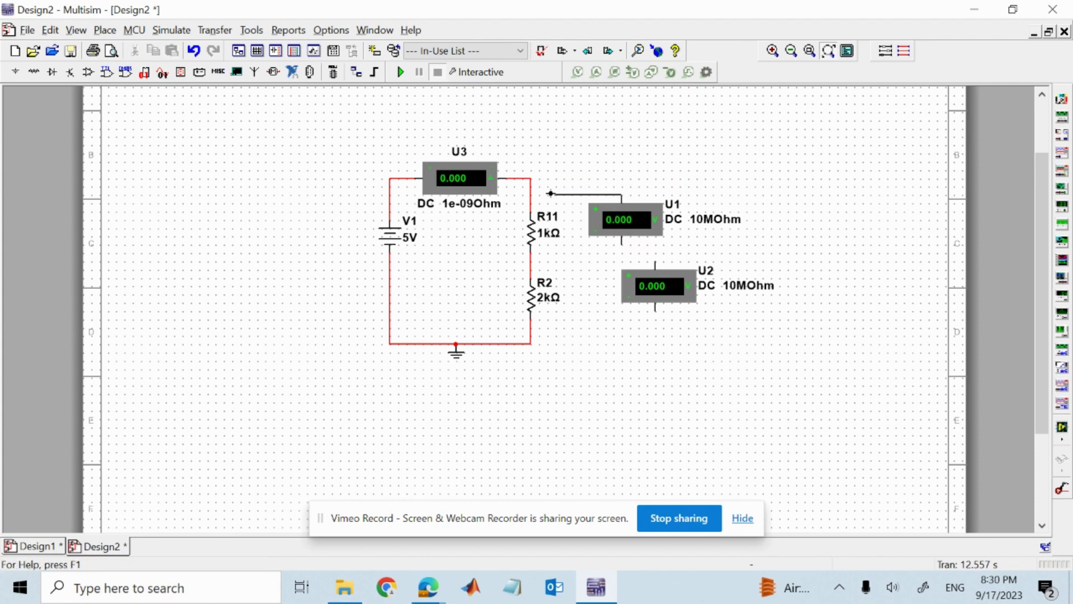
left_click(530, 195)
left_click(623, 242)
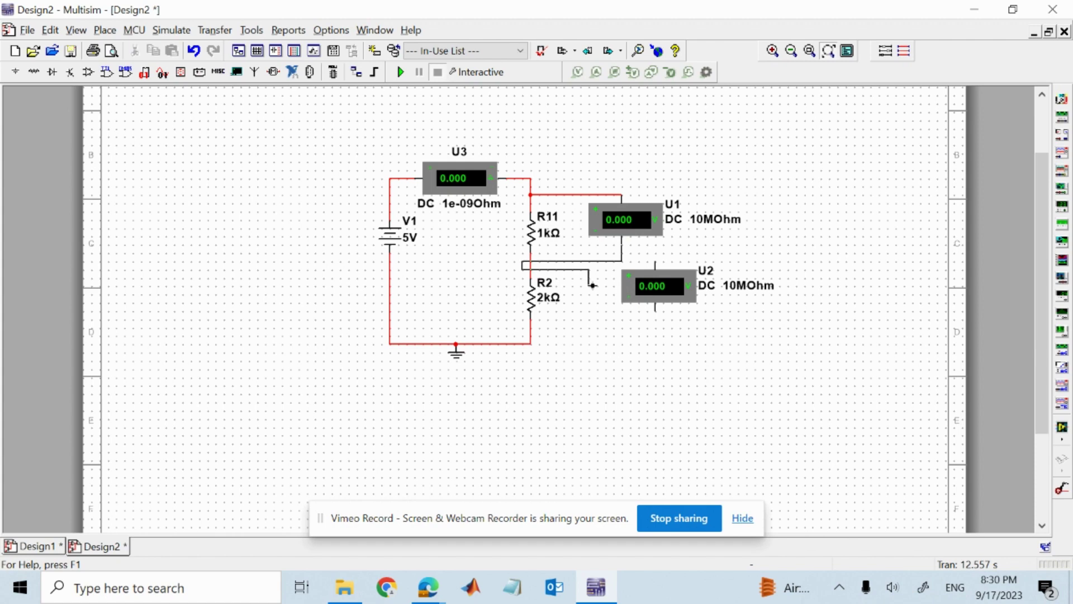
left_click(523, 267)
key("Escape")
left_click(531, 262)
Nudge R2 down one grid step and wire voltmeter U2 across R2's top and bottom
left_click(526, 302)
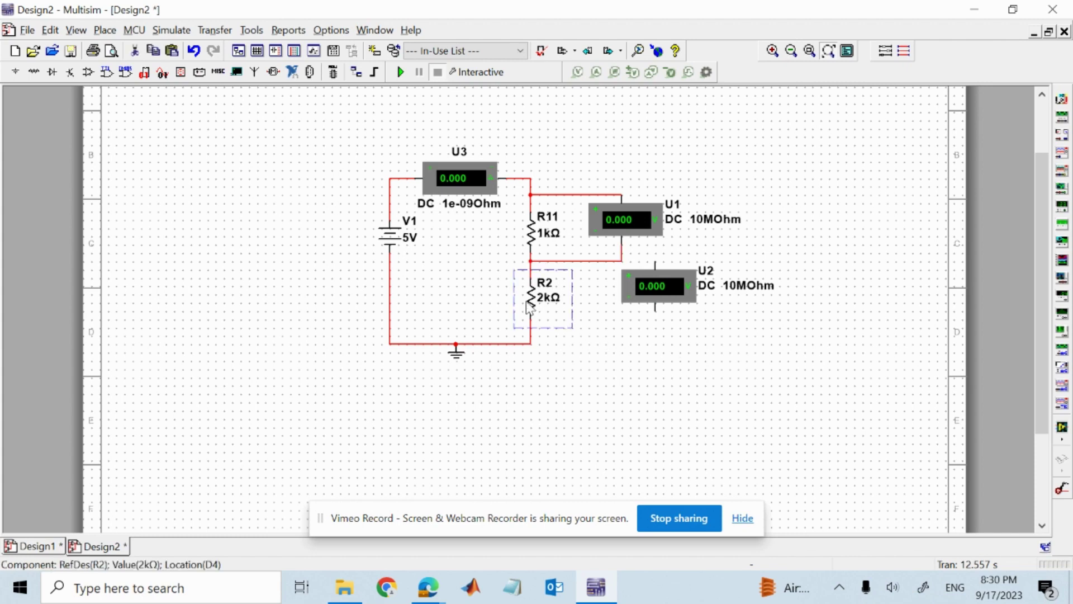
left_click_drag(527, 302, 528, 308)
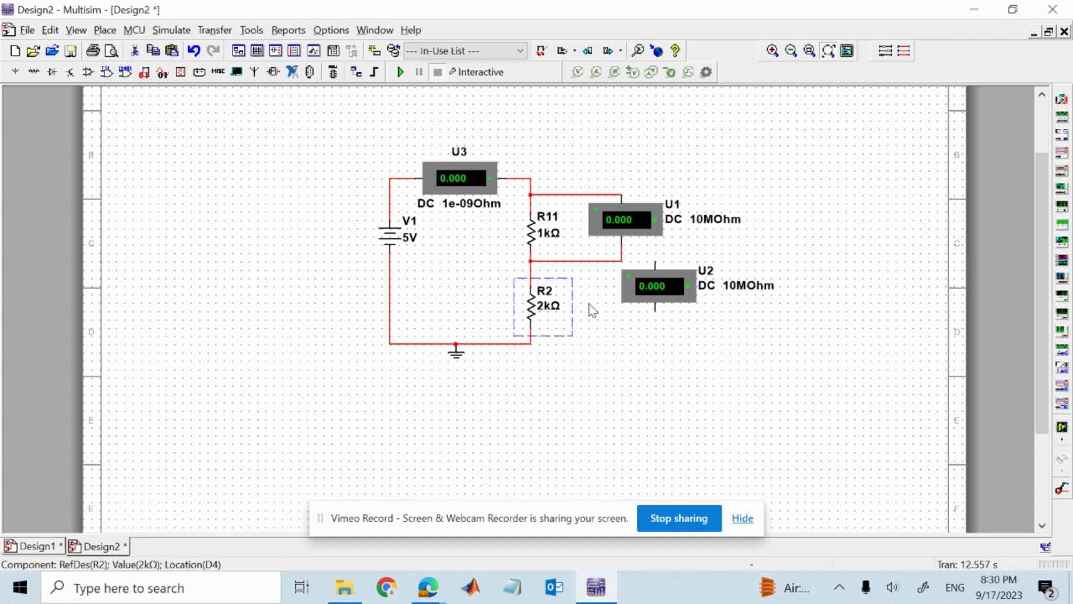
left_click(663, 282)
left_click_drag(622, 321, 621, 313)
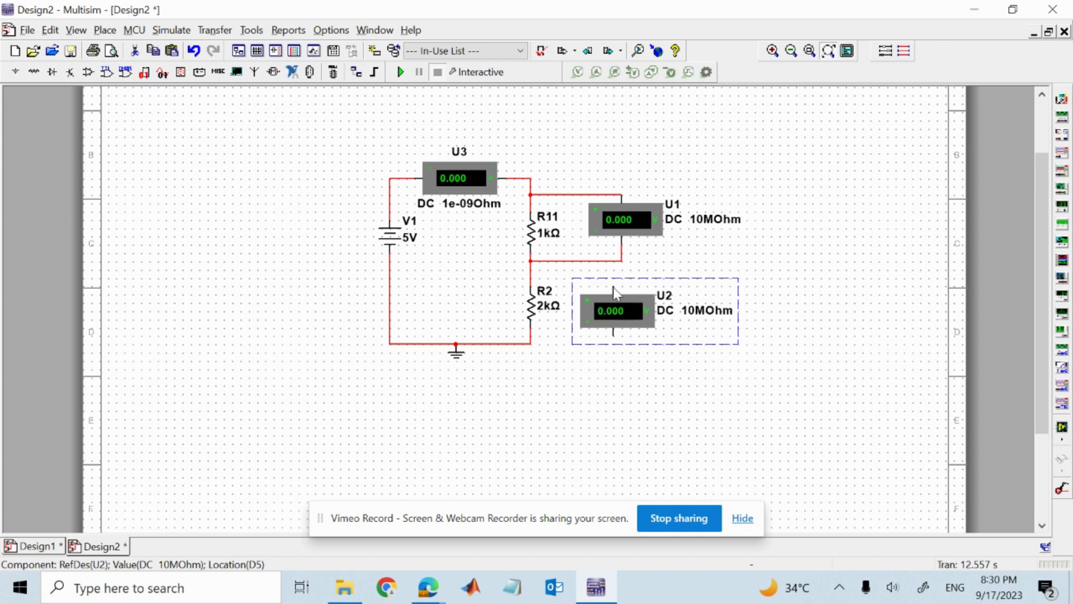
left_click(613, 287)
left_click(530, 278)
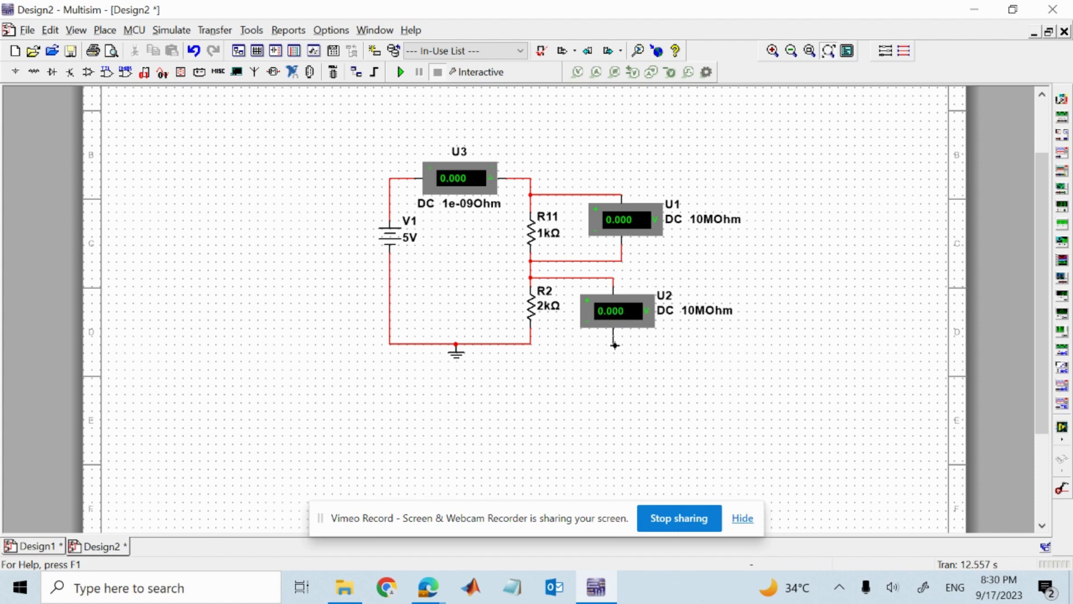
left_click(613, 329)
left_click(530, 335)
Use component-specific display settings to hide U3's label, value, RefDes and attributes
left_click(474, 188)
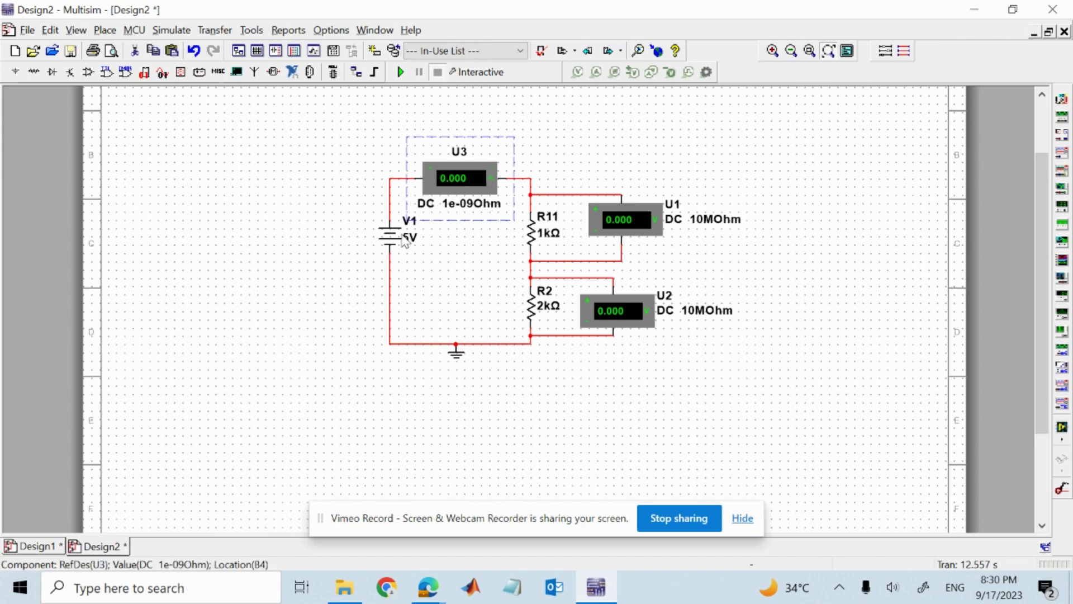
double_click(452, 183)
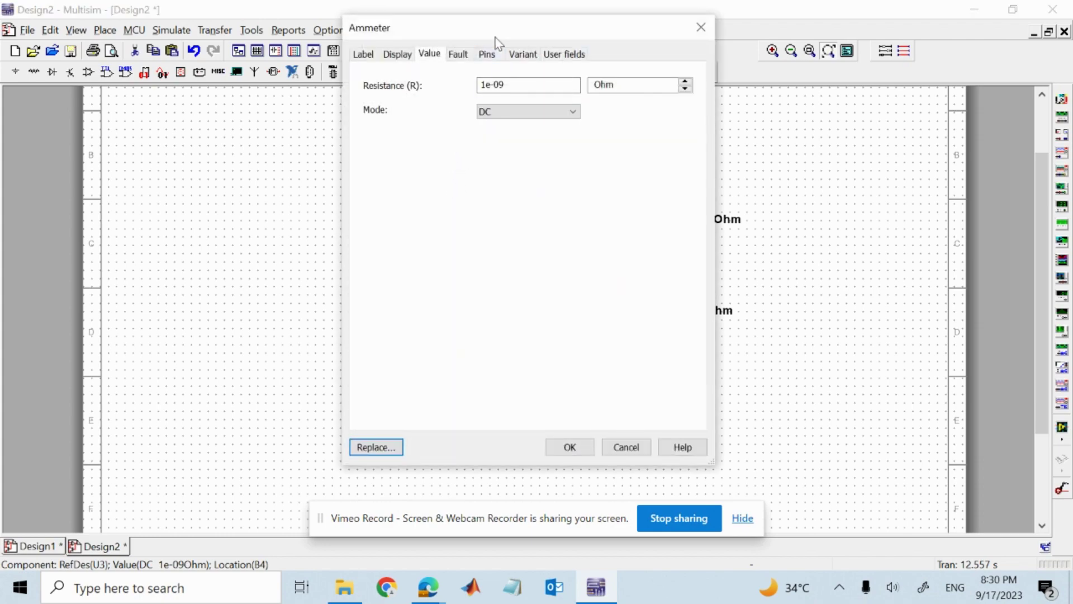
left_click_drag(496, 37, 637, 89)
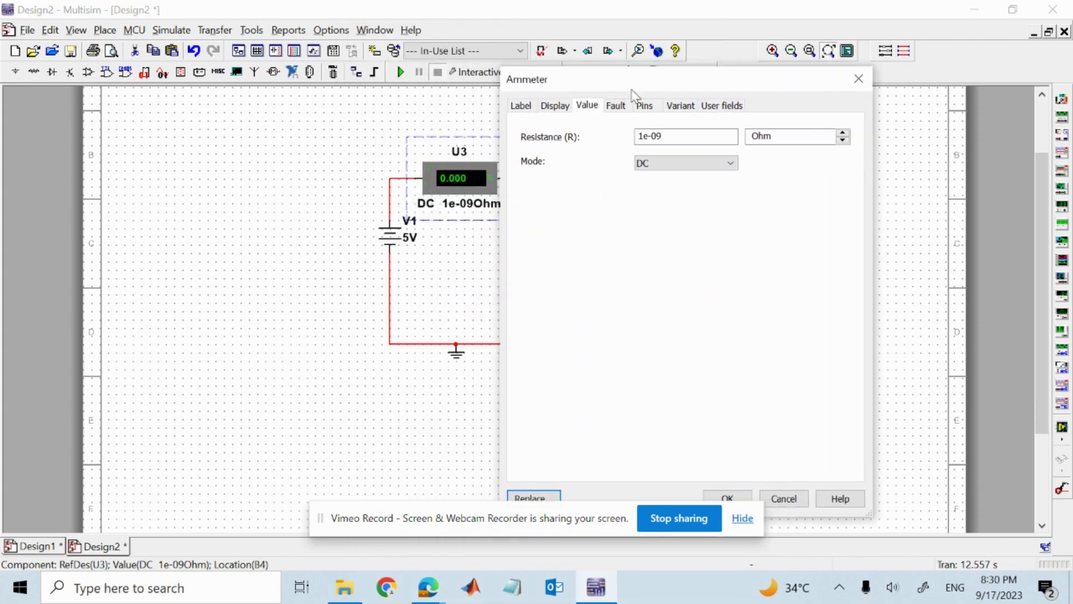
left_click(543, 107)
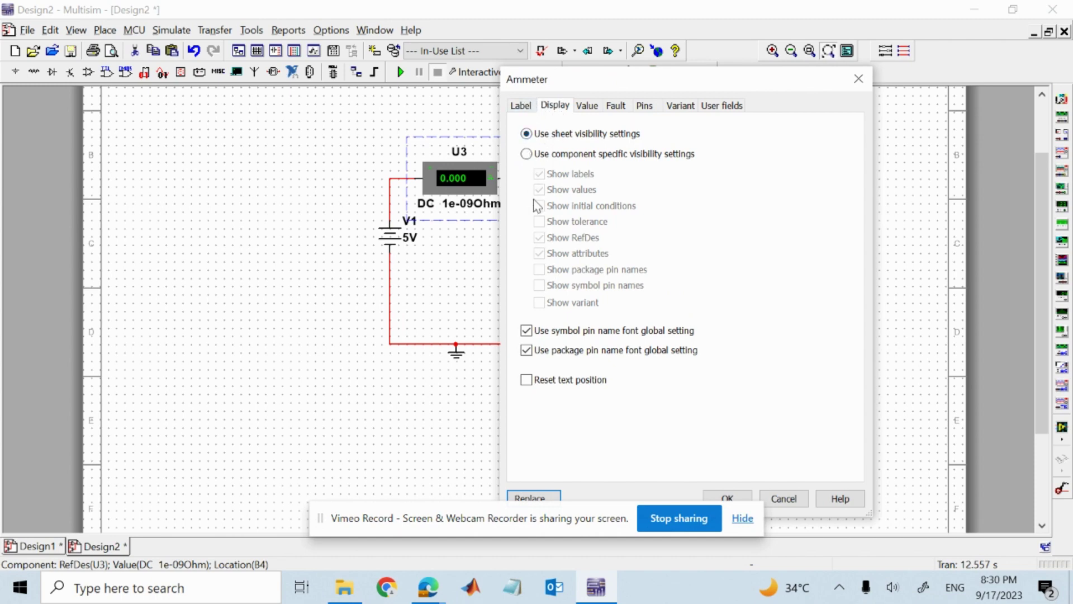
left_click(526, 153)
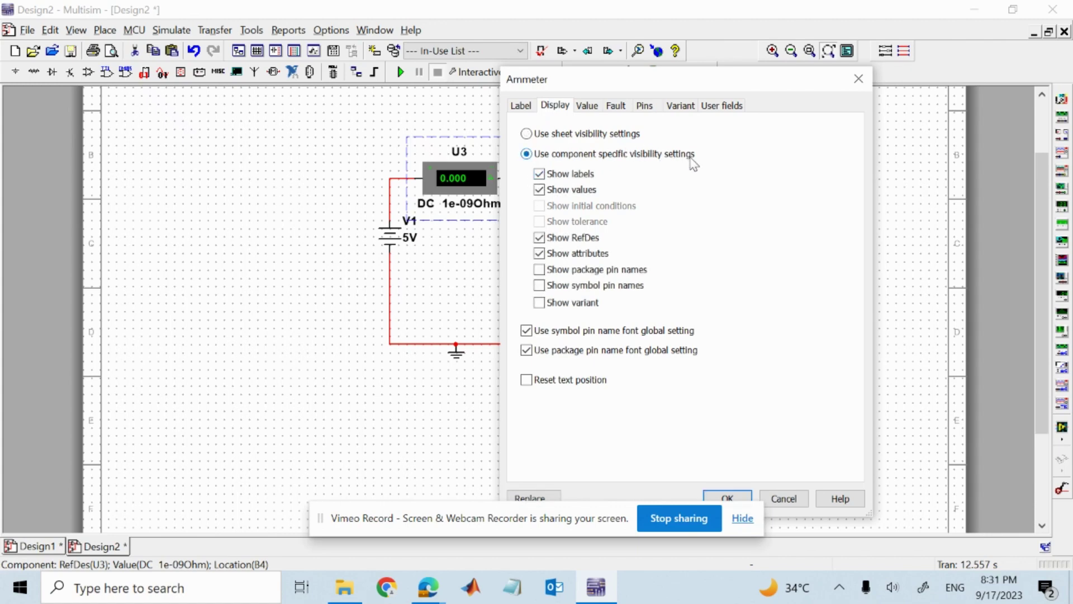
left_click(539, 175)
left_click(540, 192)
left_click(540, 239)
left_click(539, 254)
left_click(726, 497)
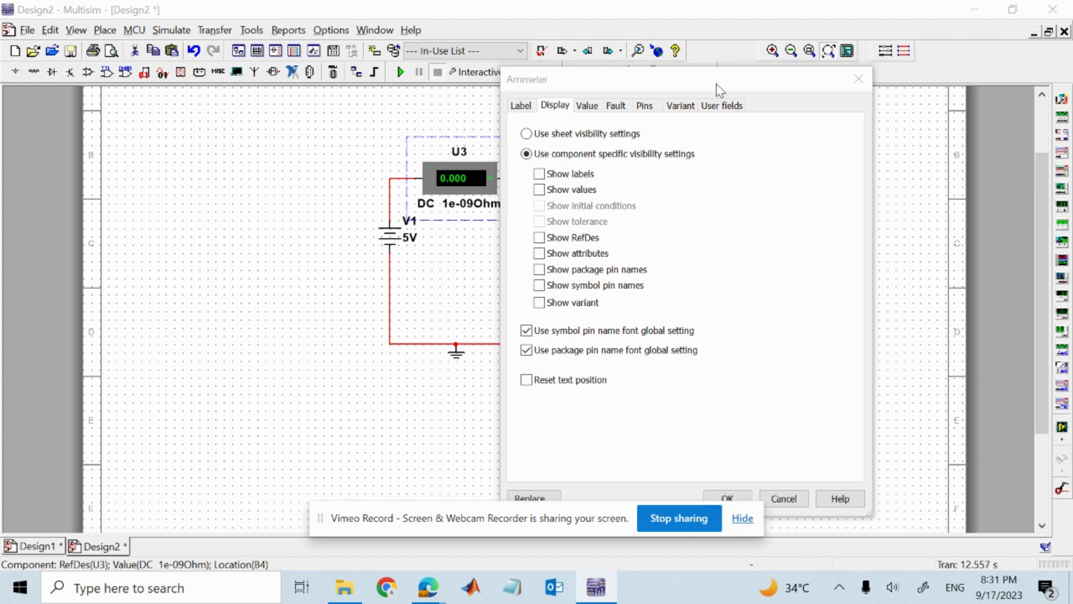
left_click_drag(719, 89, 816, 40)
left_click(813, 445)
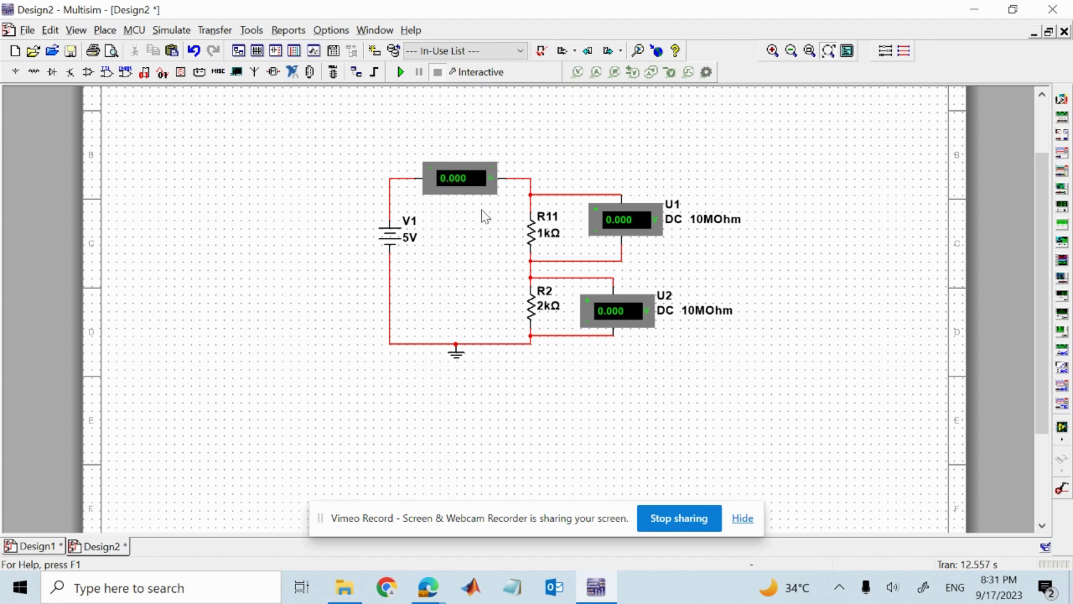
Hide voltmeter U1's label, value, RefDes and attributes using component-specific visibility
left_click(633, 226)
right_click(633, 225)
left_click(679, 407)
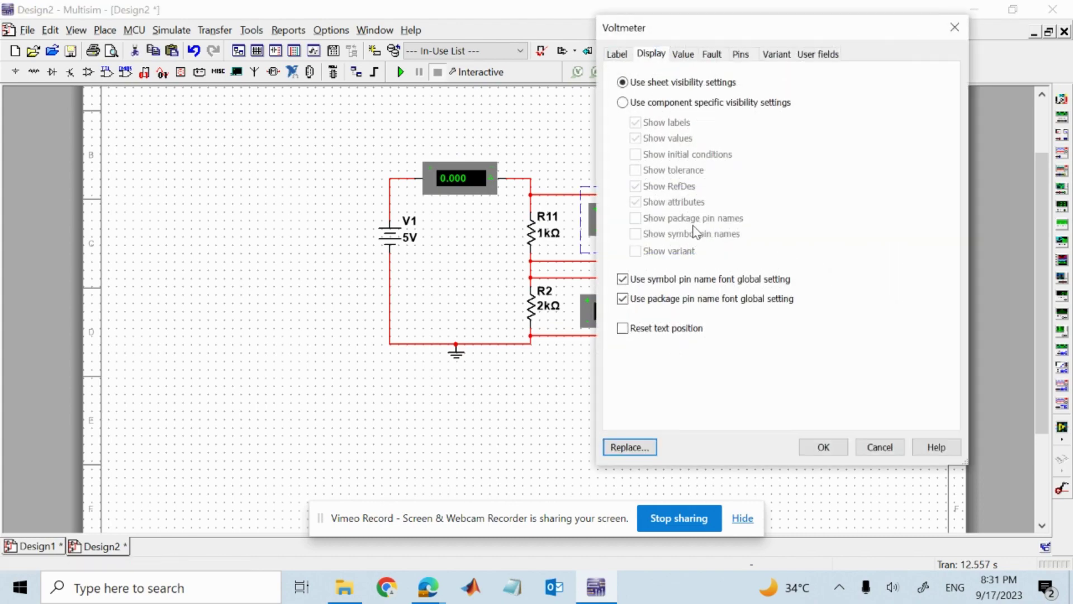
left_click(623, 102)
left_click(635, 122)
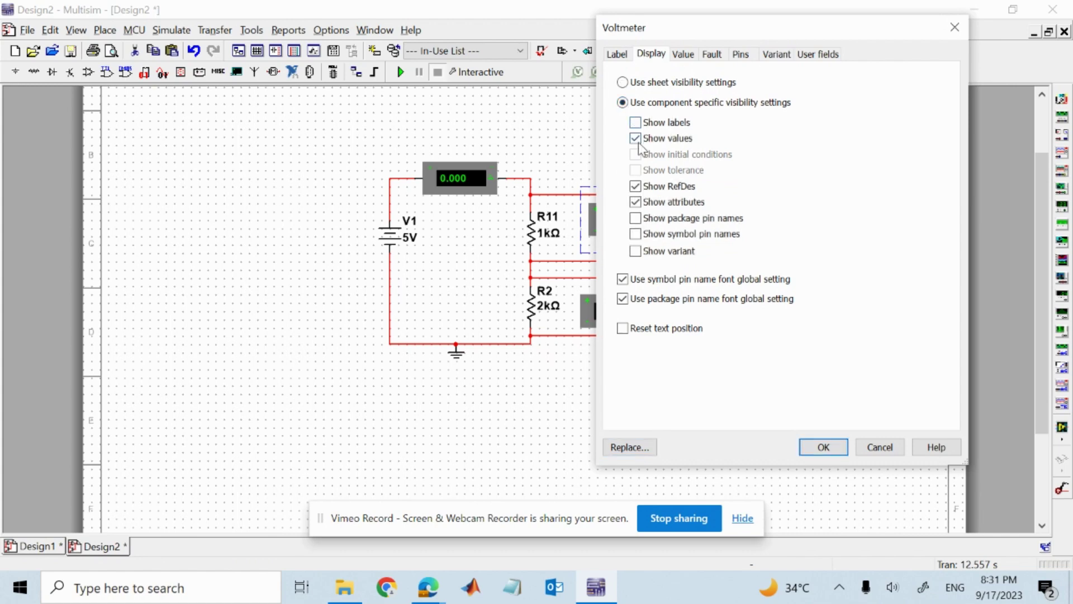
left_click(636, 139)
left_click(635, 186)
left_click(636, 201)
left_click(819, 446)
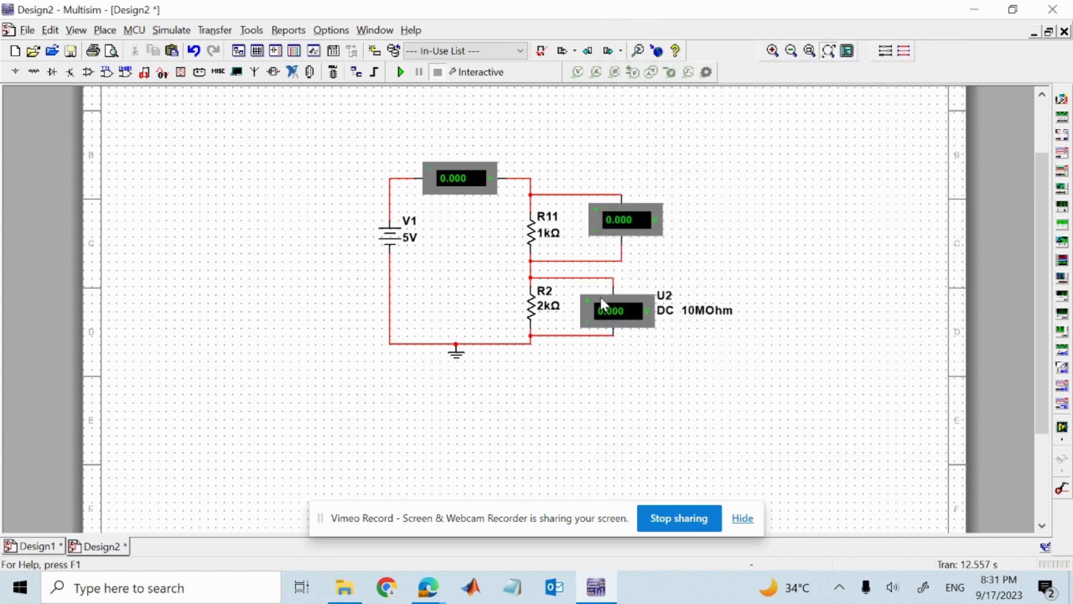
Hide voltmeter U2's label, value, RefDes and attributes the same way
right_click(624, 300)
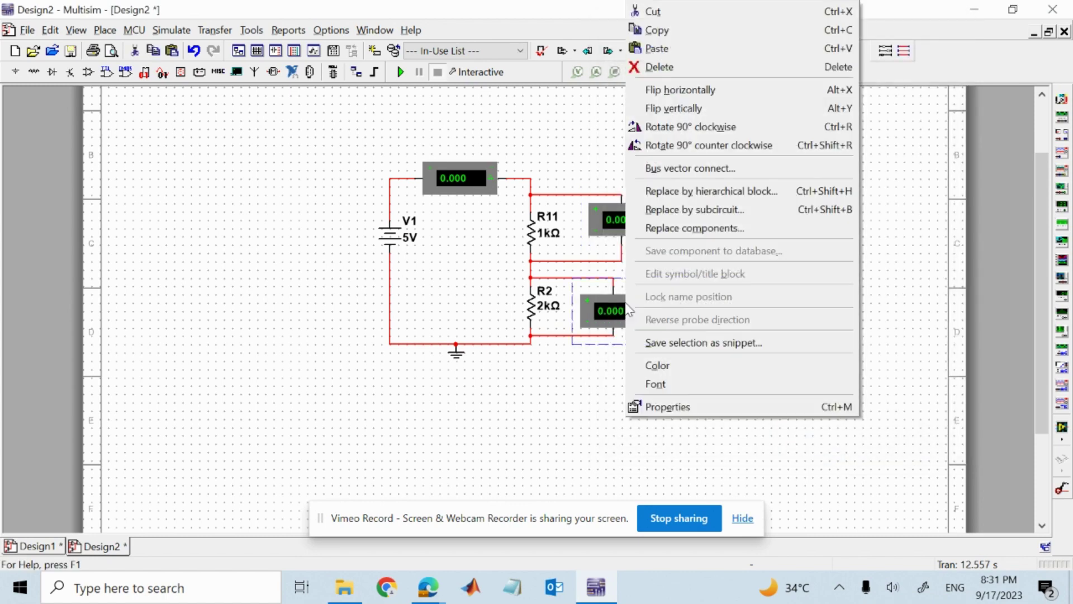
left_click(663, 408)
left_click(623, 102)
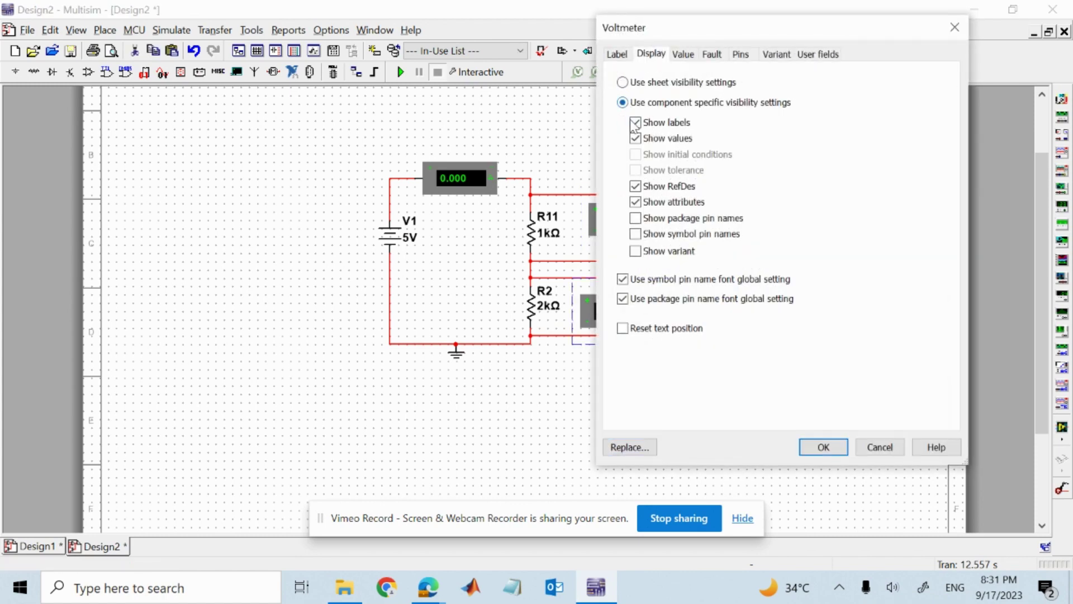
left_click(635, 122)
left_click(635, 138)
left_click(635, 202)
left_click(822, 446)
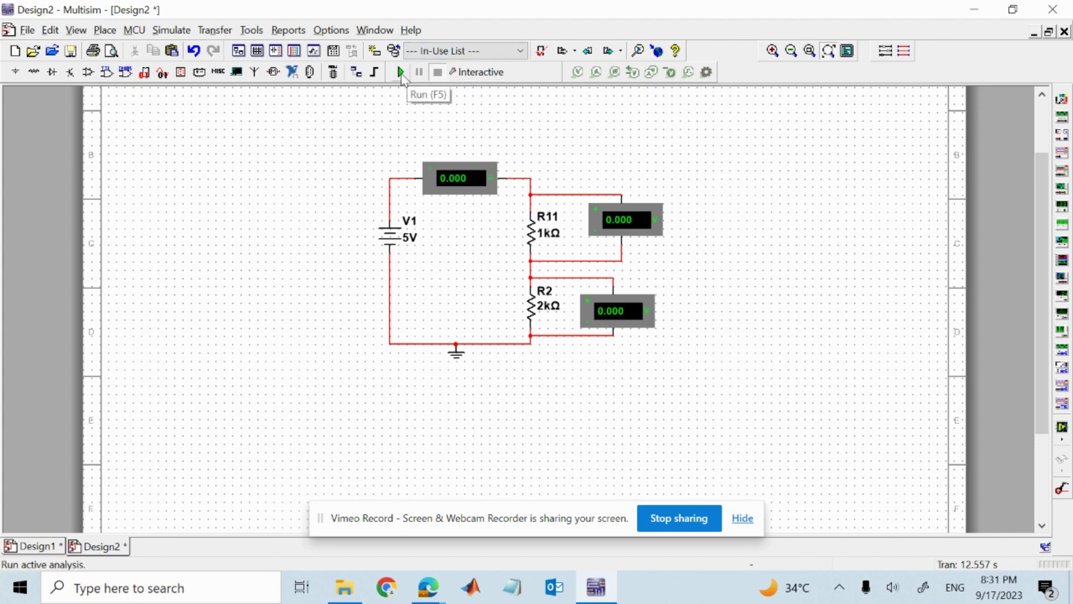
Run the simulation and return to Design2 to see readings 1.667m, 1.667 and 3.333
left_click(402, 73)
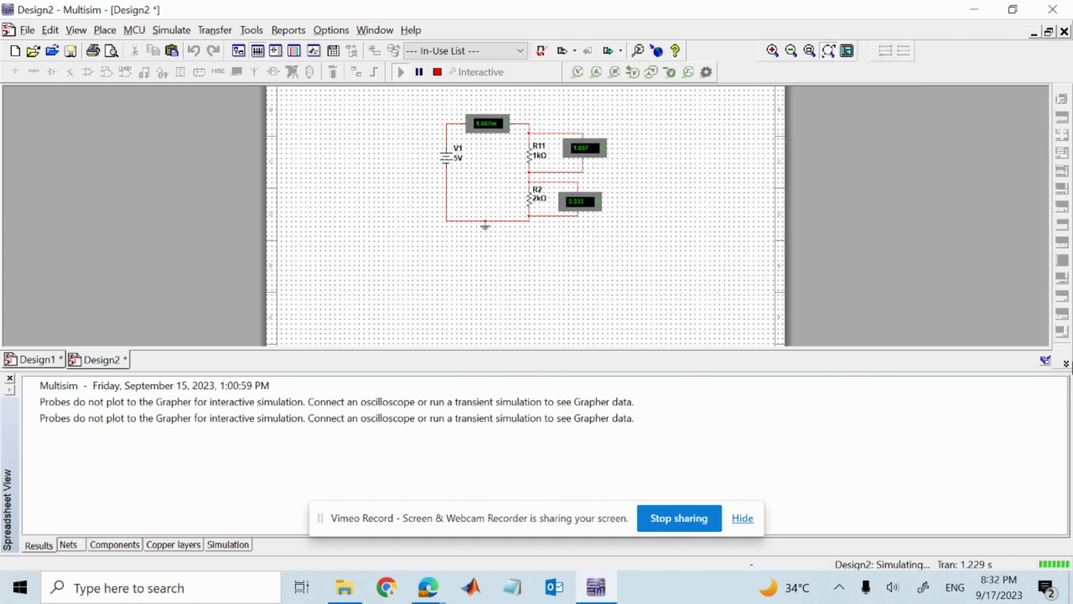
left_click(1067, 364)
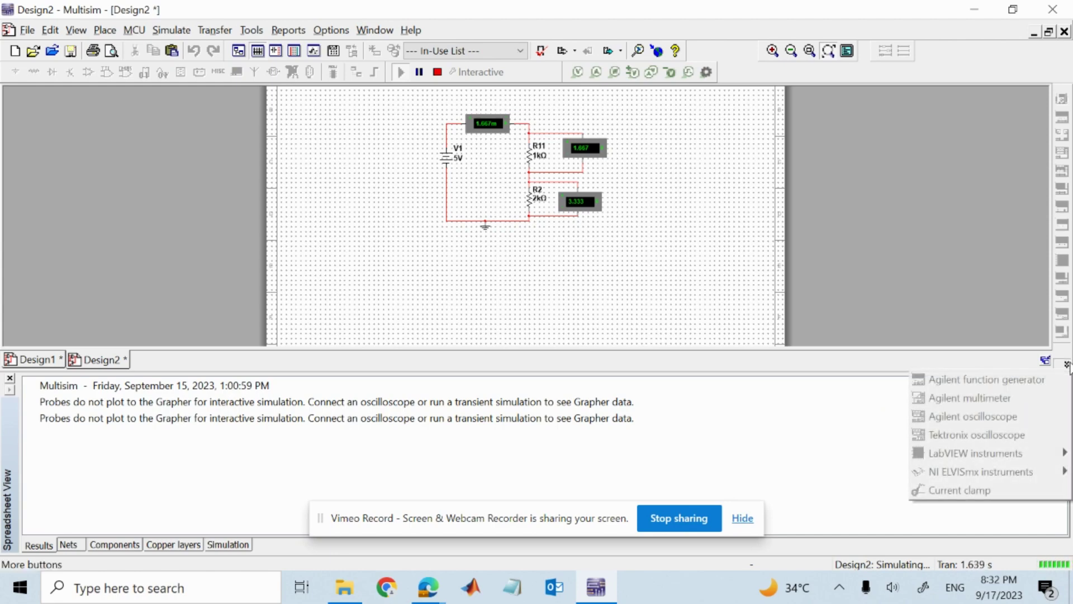
left_click(1046, 360)
left_click(1045, 363)
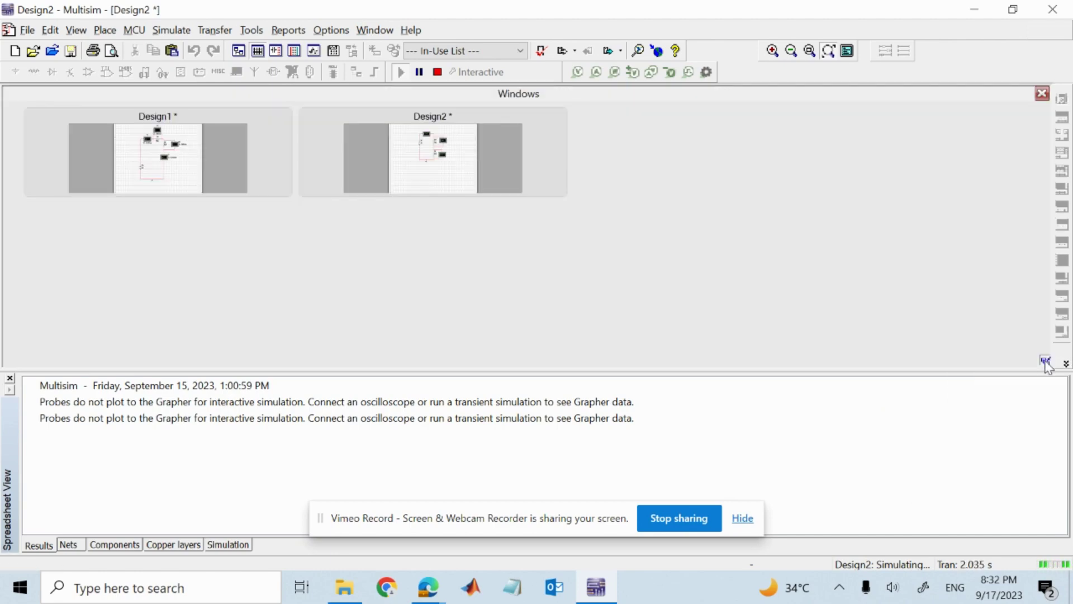
left_click(464, 168)
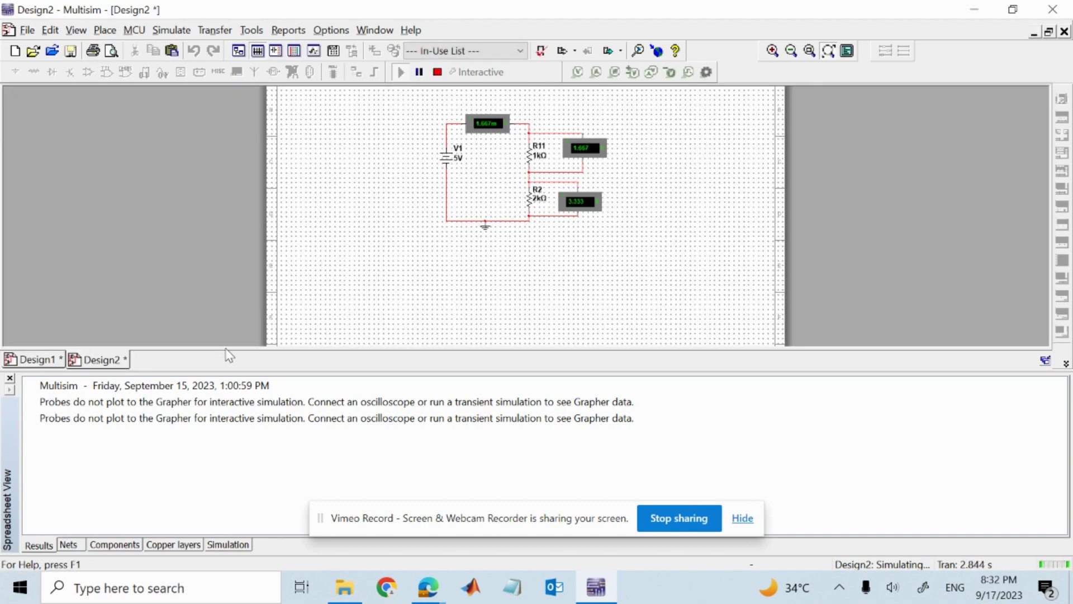
Shrink the results panel, zoom in three times, then fit the whole sheet in view
left_click_drag(227, 372, 229, 515)
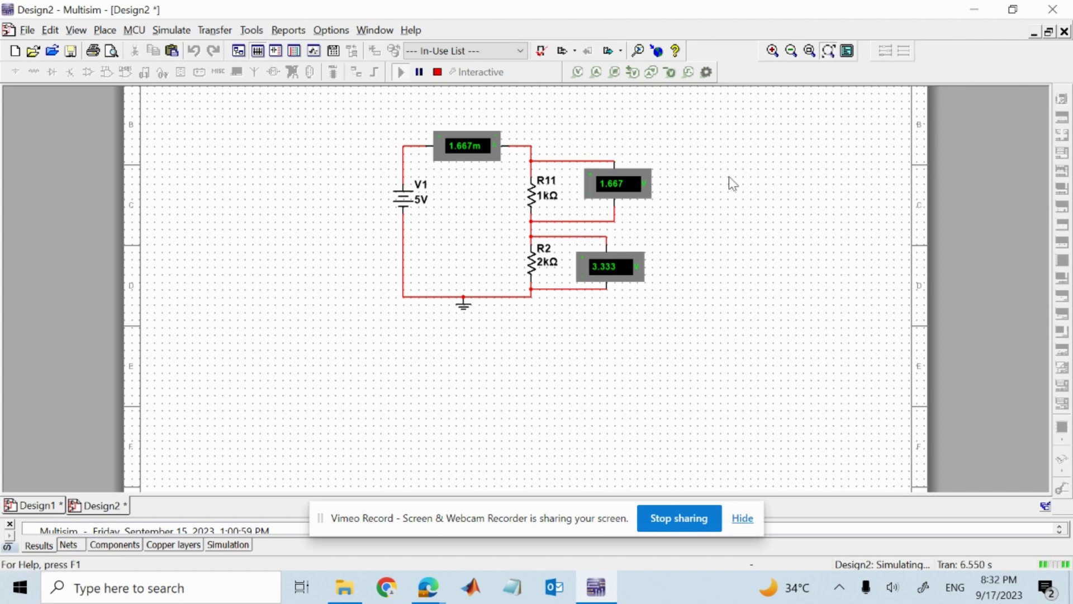
left_click(772, 50)
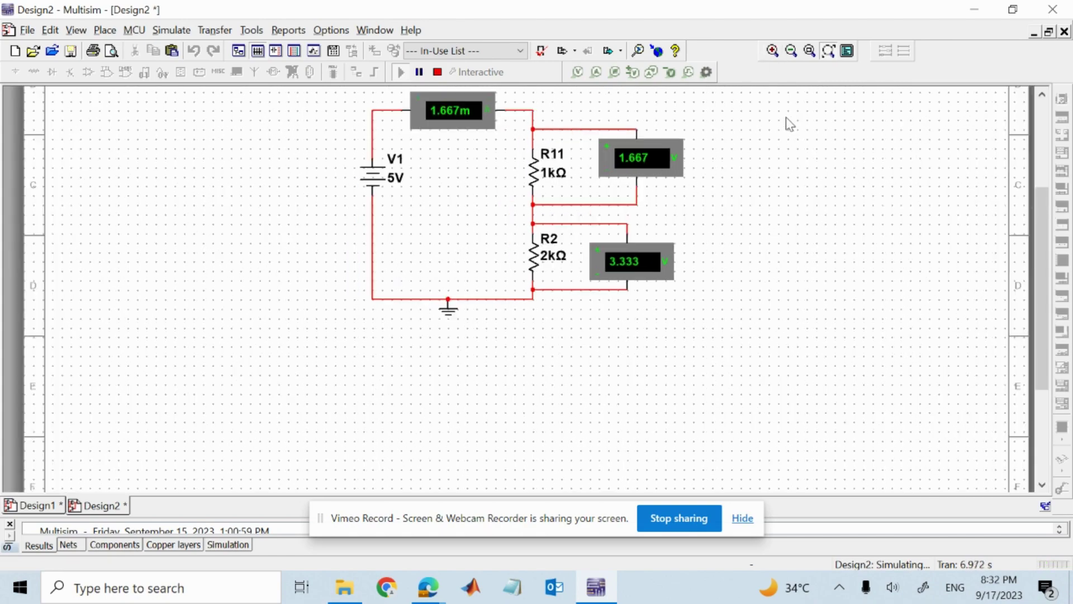
left_click(773, 51)
left_click(774, 52)
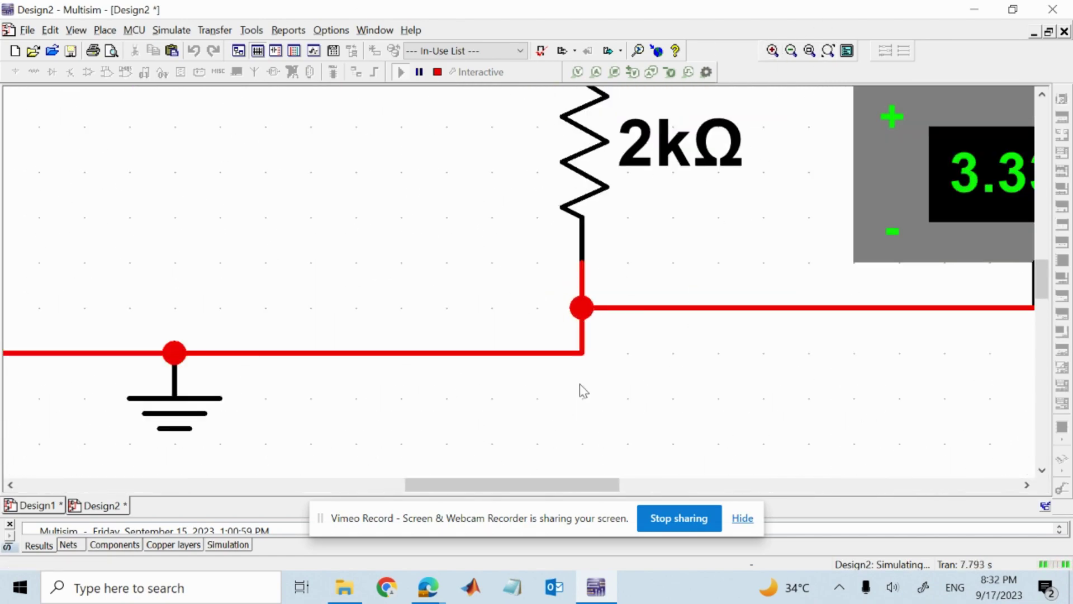
left_click(828, 51)
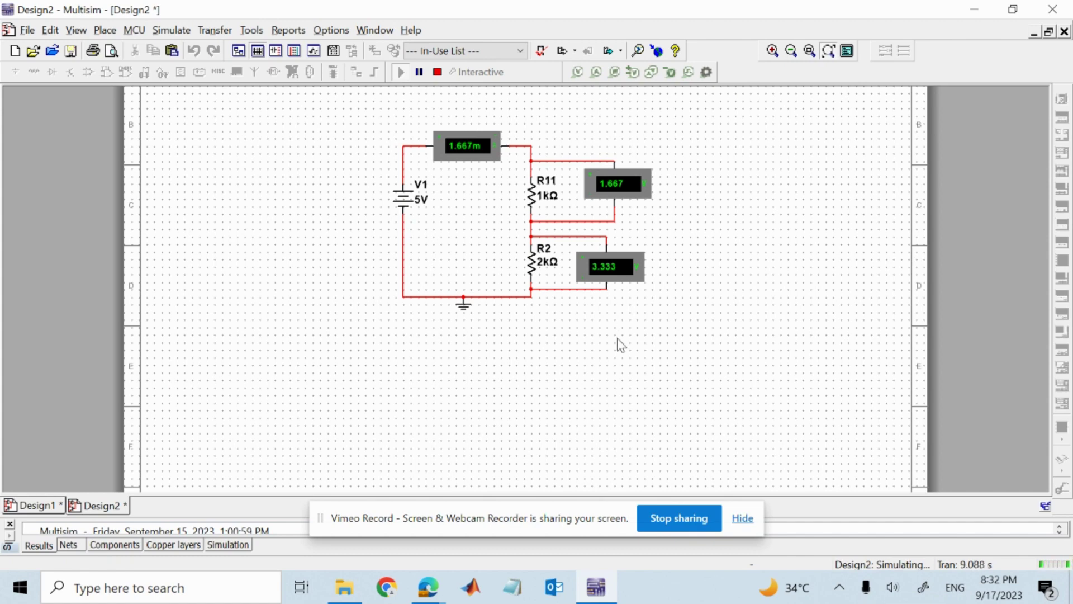